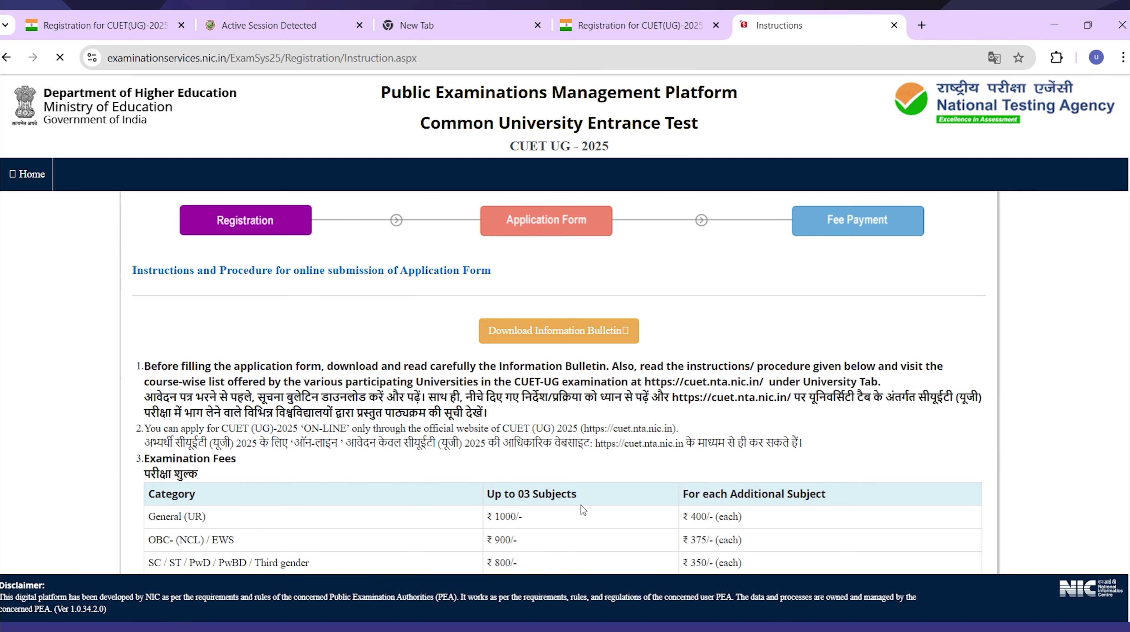
Accept the instructions declaration and proceed to the new registration form.
{"action": "scroll", "coordinate": [579, 425], "scroll_direction": "down", "scroll_amount": 8}
{"action": "scroll", "coordinate": [579, 425], "scroll_direction": "down", "scroll_amount": 15}
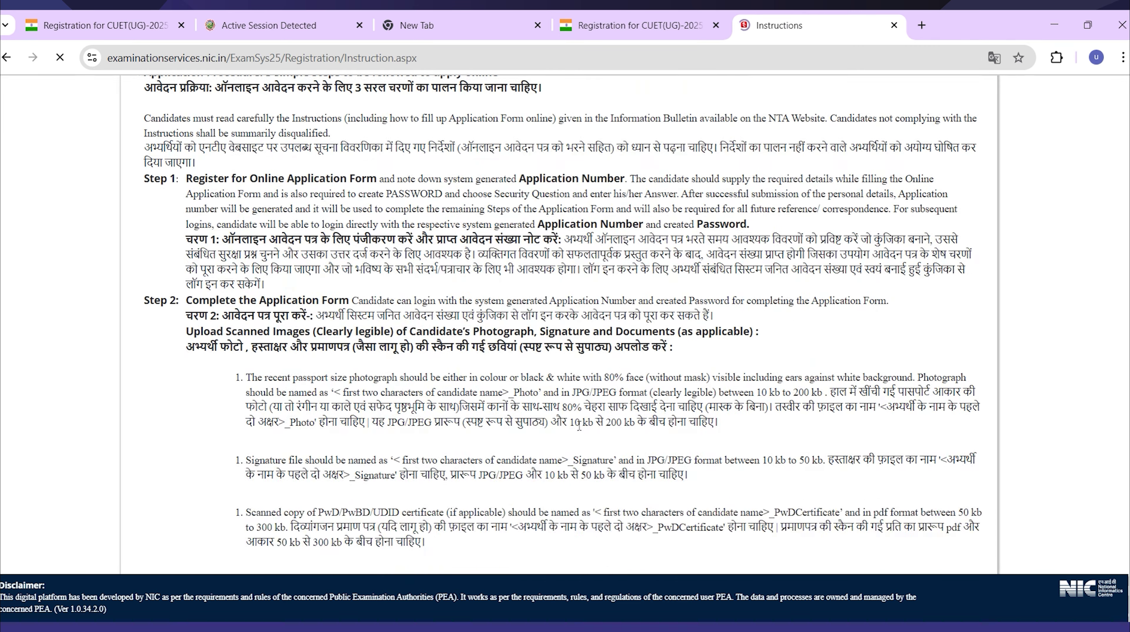
{"action": "scroll", "coordinate": [574, 422], "scroll_direction": "down", "scroll_amount": 5}
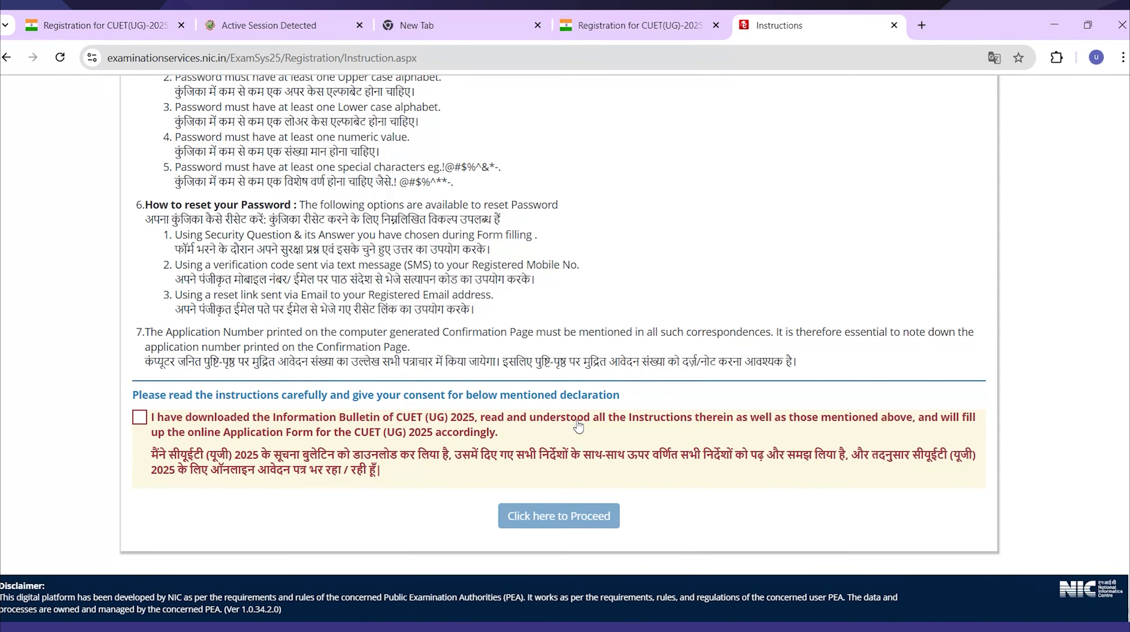
{"action": "left_click", "coordinate": [140, 425]}
{"action": "left_click", "coordinate": [522, 521]}
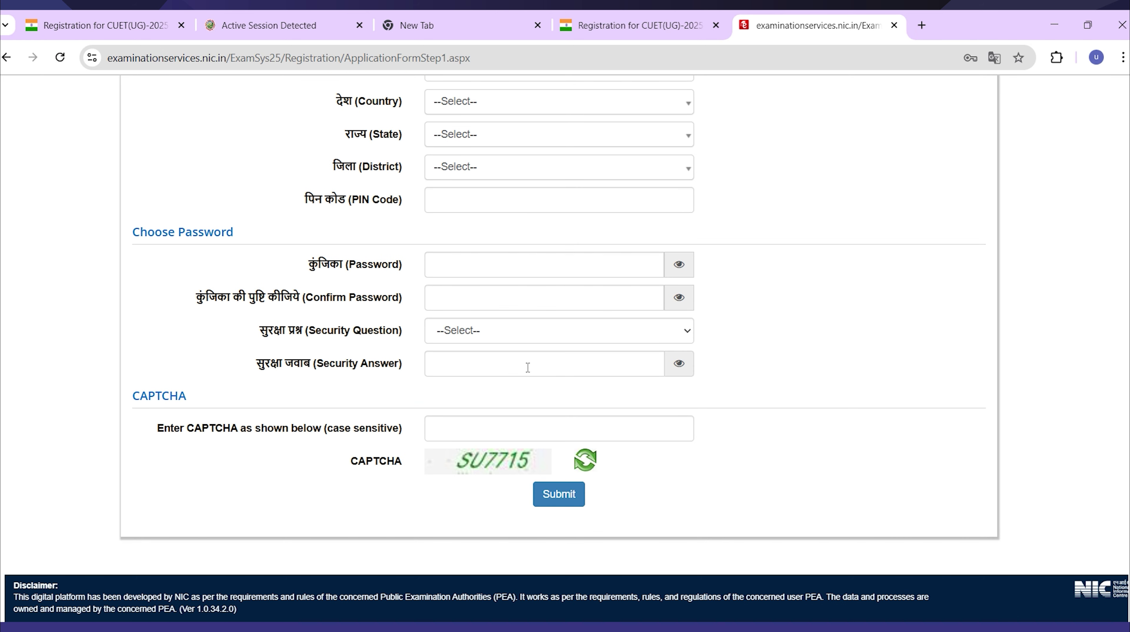
Look over the blank Step 1 registration form, then go back toward the instructions page.
{"action": "scroll", "coordinate": [527, 367], "scroll_direction": "up", "scroll_amount": 10}
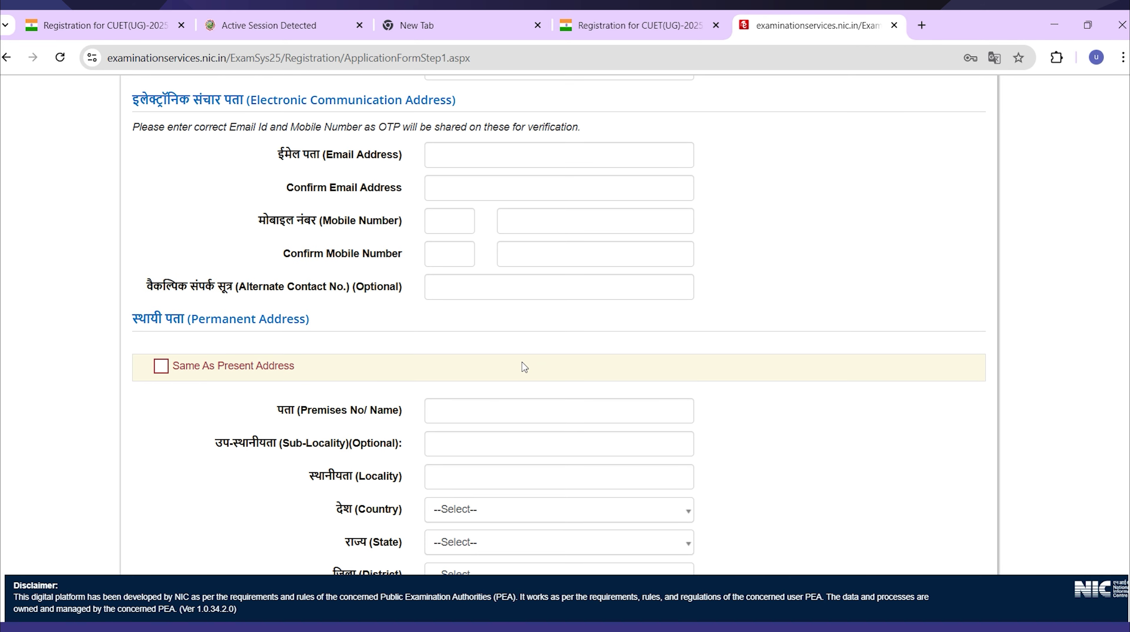
{"action": "scroll", "coordinate": [524, 367], "scroll_direction": "up", "scroll_amount": 10}
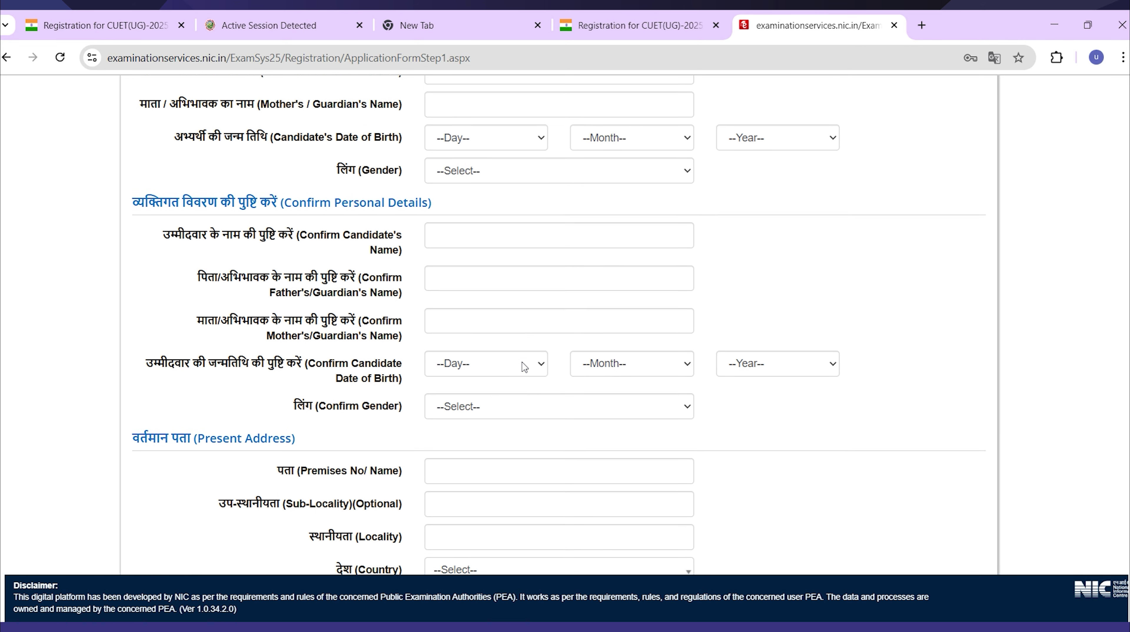
{"action": "scroll", "coordinate": [525, 367], "scroll_direction": "up", "scroll_amount": 3}
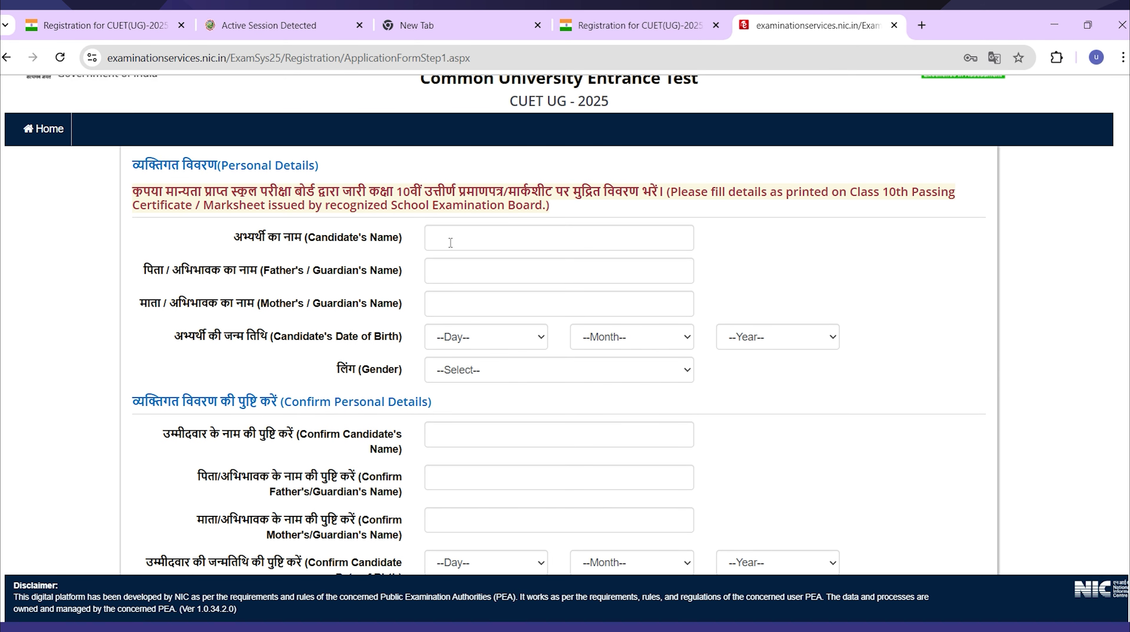
{"action": "scroll", "coordinate": [496, 373], "scroll_direction": "down", "scroll_amount": 7}
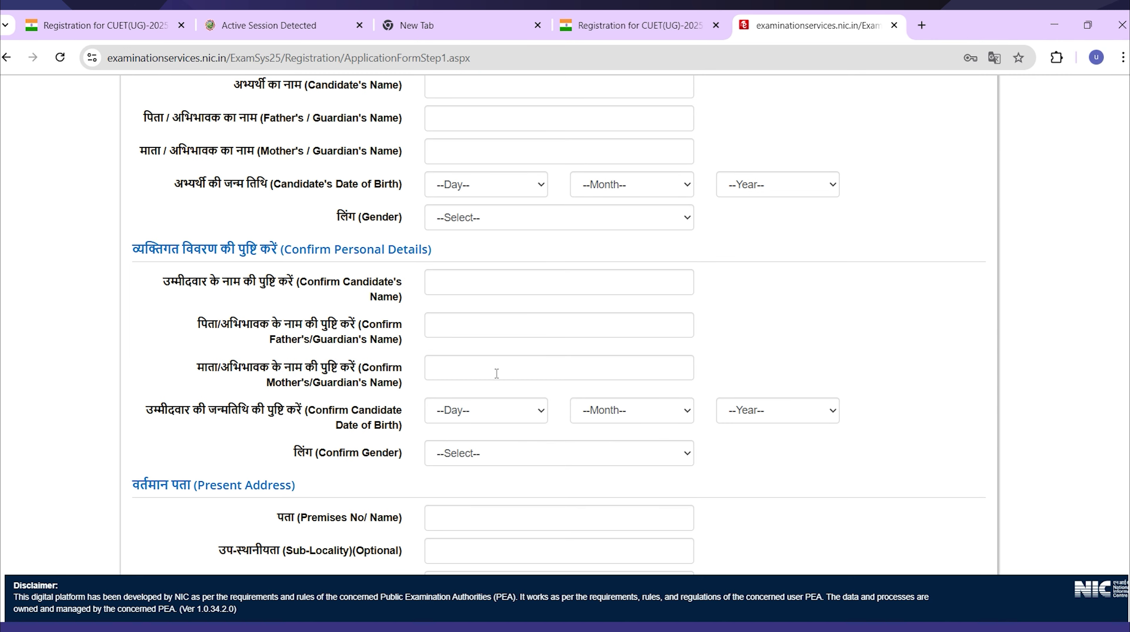
{"action": "scroll", "coordinate": [497, 373], "scroll_direction": "down", "scroll_amount": 8}
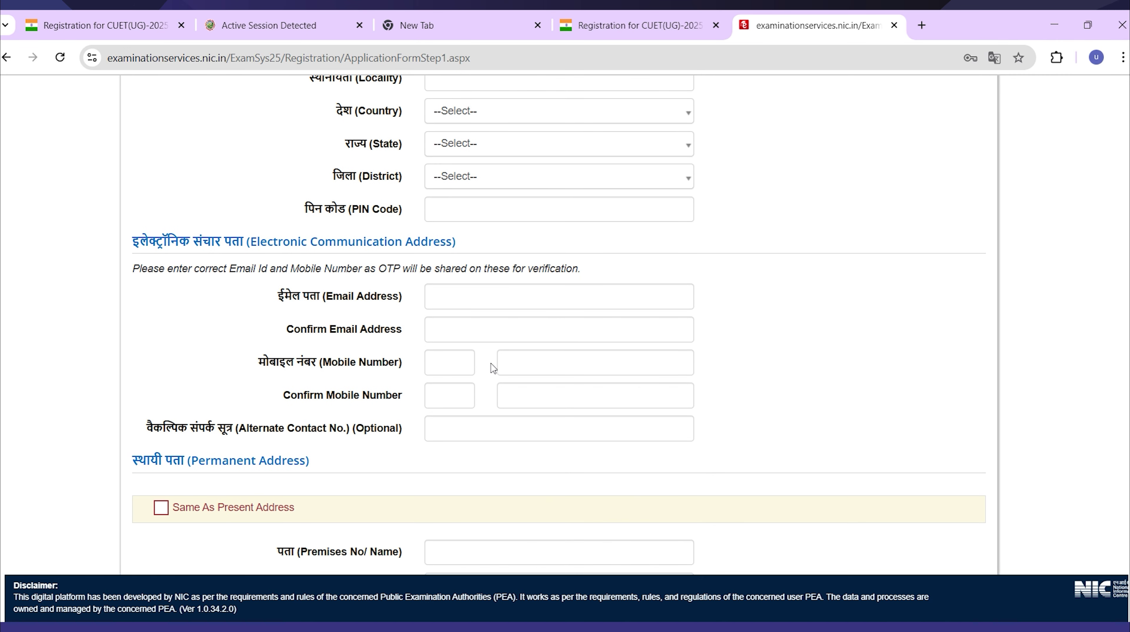
{"action": "scroll", "coordinate": [494, 367], "scroll_direction": "down", "scroll_amount": 10}
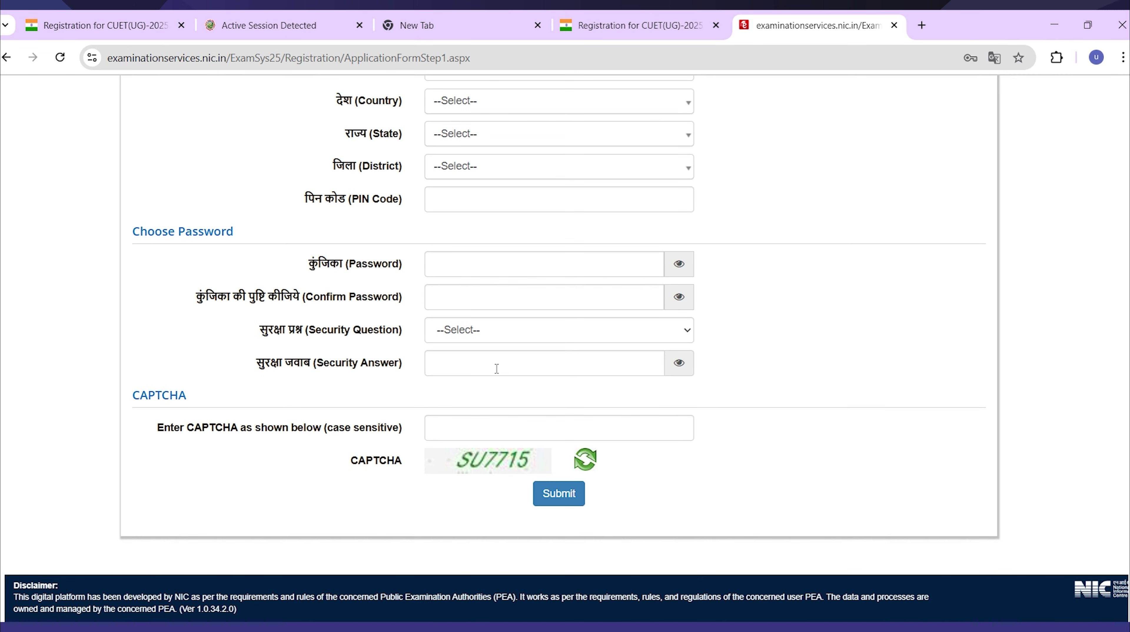
{"action": "left_click", "coordinate": [7, 57]}
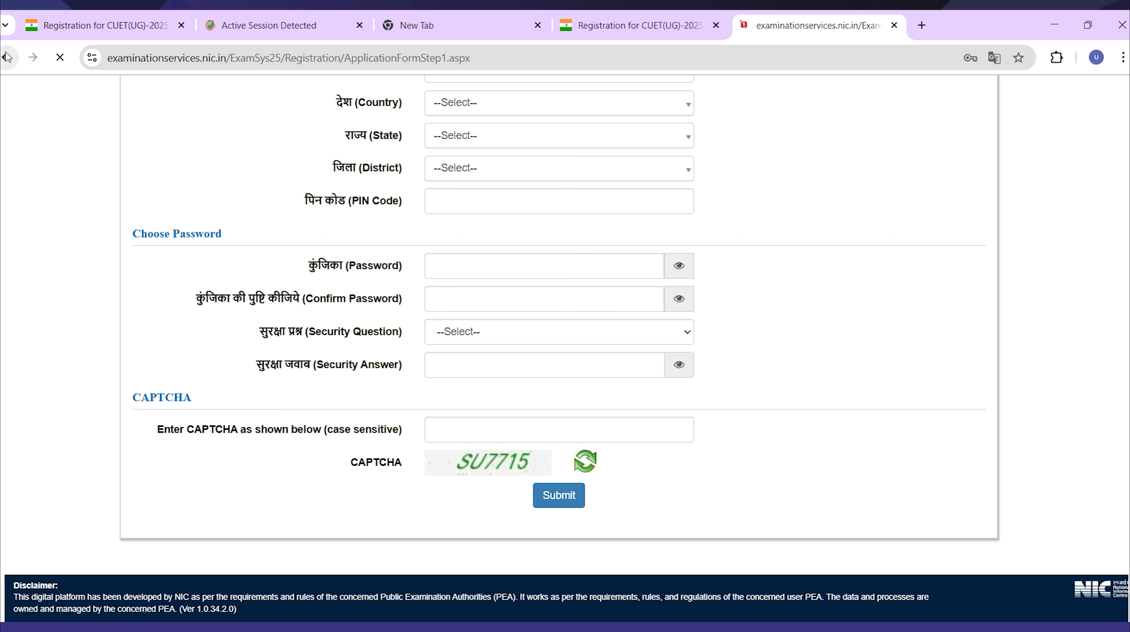
{"action": "left_click", "coordinate": [6, 57]}
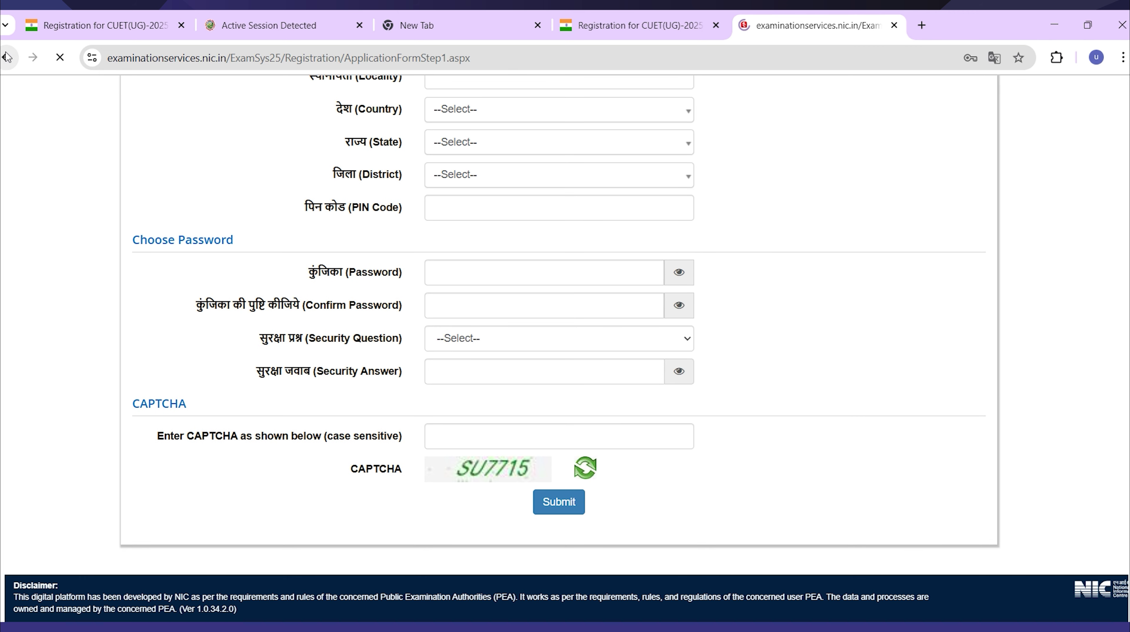
{"action": "left_click", "coordinate": [6, 57]}
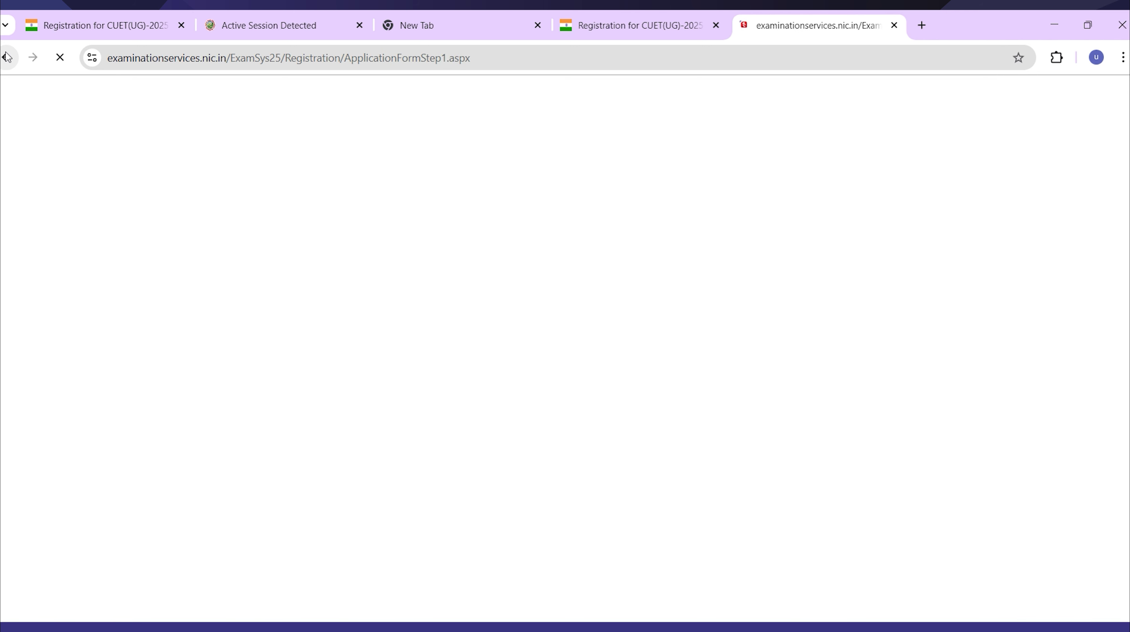
Open the CUET(UG)-2025 Registration link and go to the registered-candidate login.
{"action": "left_click", "coordinate": [634, 26]}
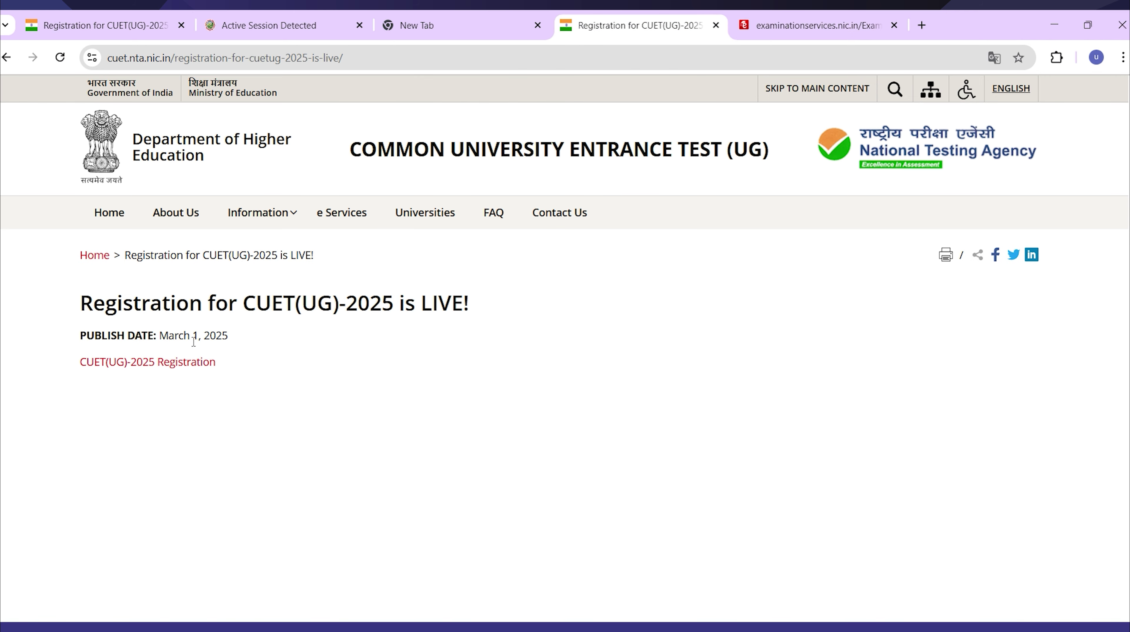
{"action": "left_click", "coordinate": [182, 365]}
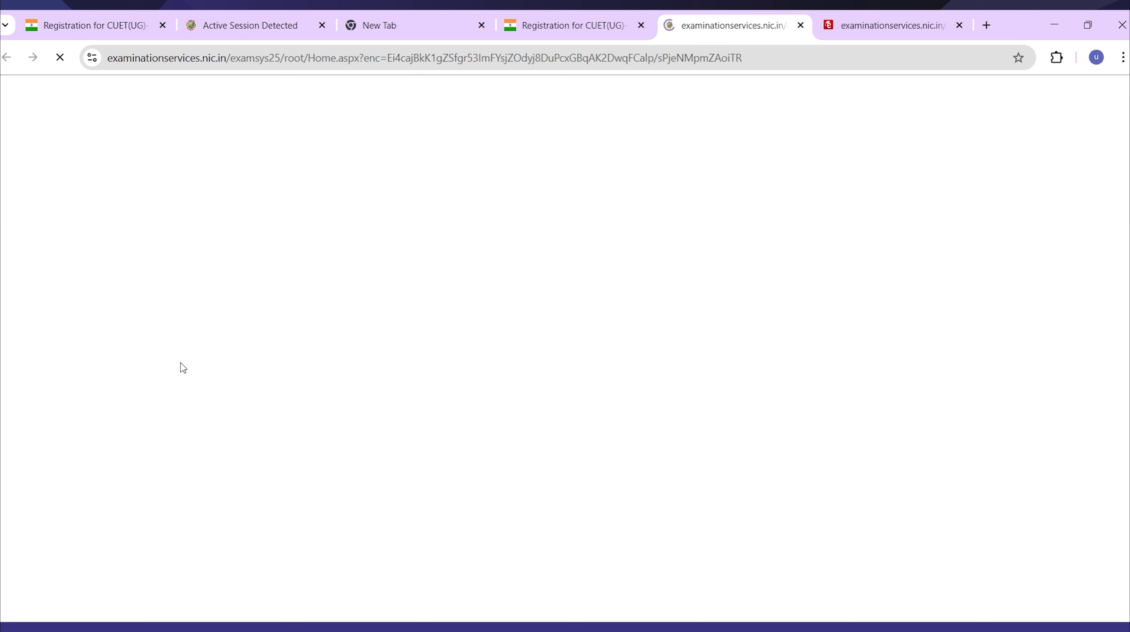
{"action": "scroll", "coordinate": [674, 407], "scroll_direction": "down", "scroll_amount": 5}
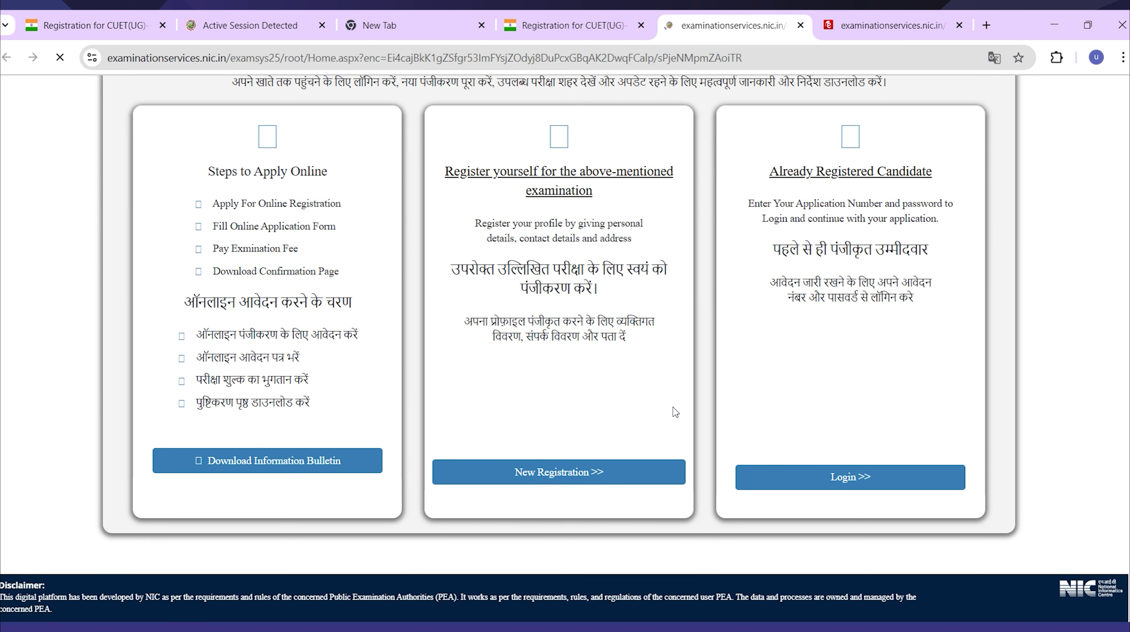
{"action": "left_click", "coordinate": [840, 477]}
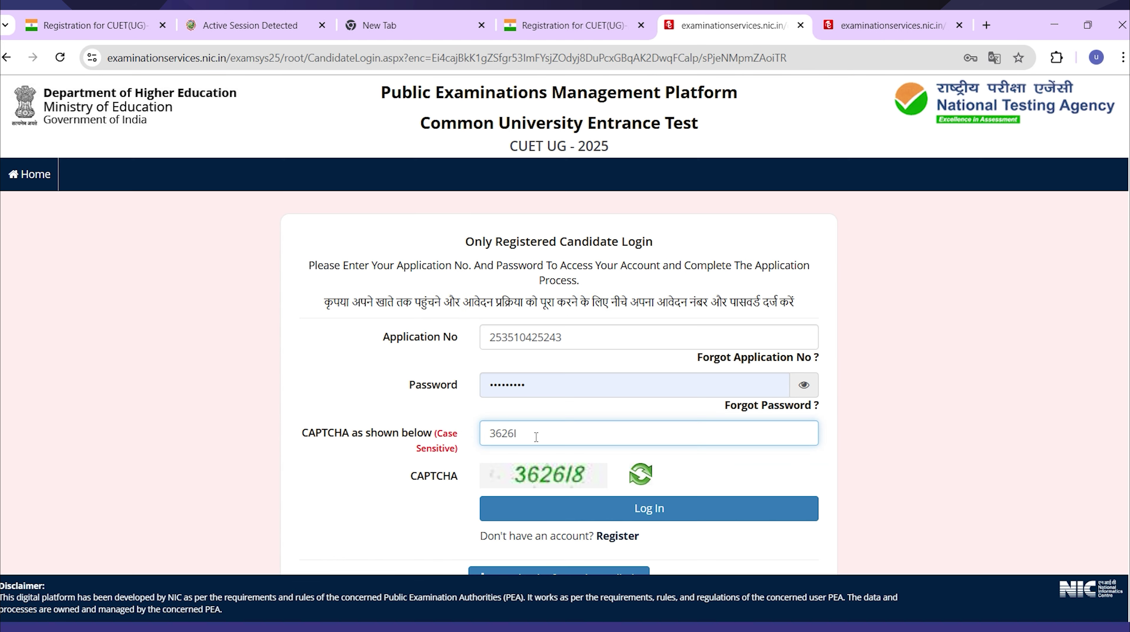
Sign in with the application number, password and CAPTCHA, and open Edit Application Form.
{"action": "type", "text": "l8"}
{"action": "left_click", "coordinate": [560, 511]}
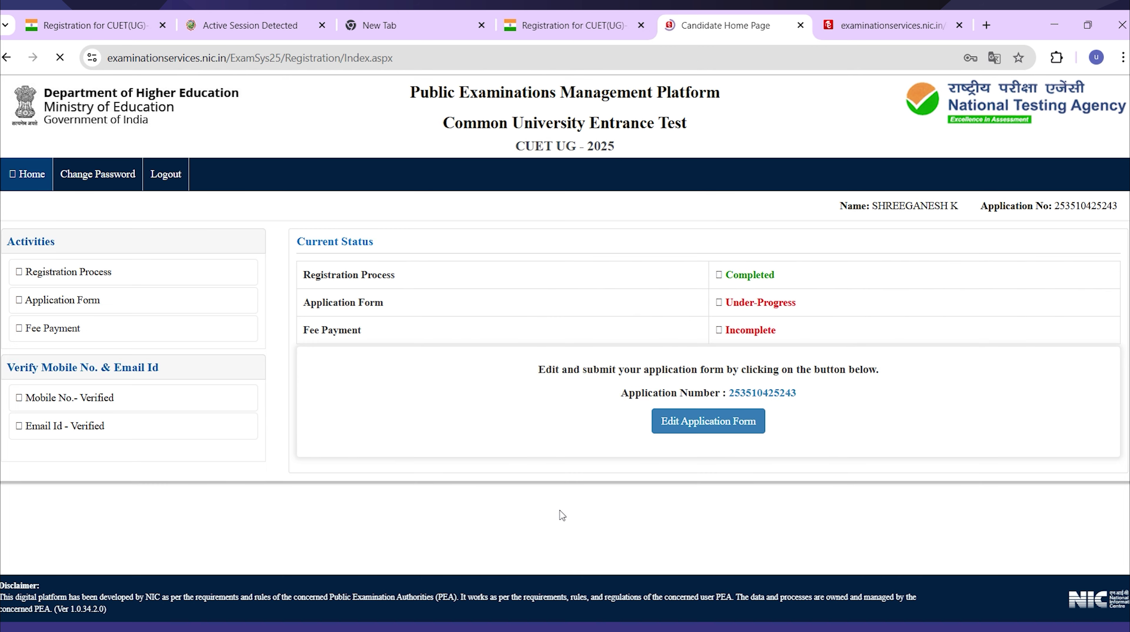
{"action": "left_click", "coordinate": [744, 423]}
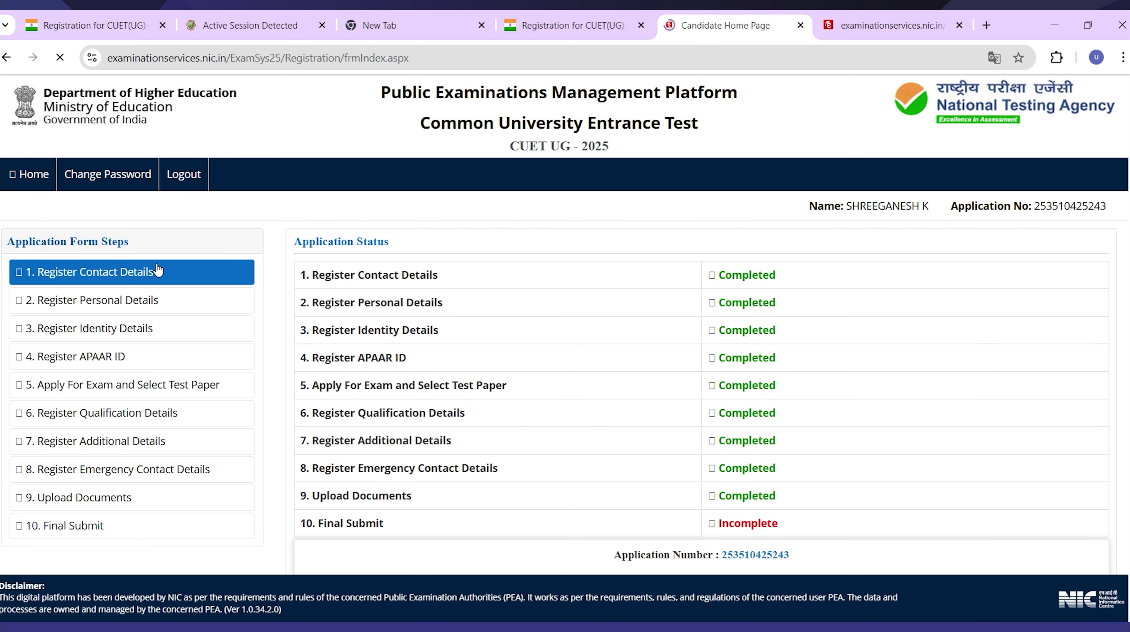
{"action": "left_click", "coordinate": [165, 279]}
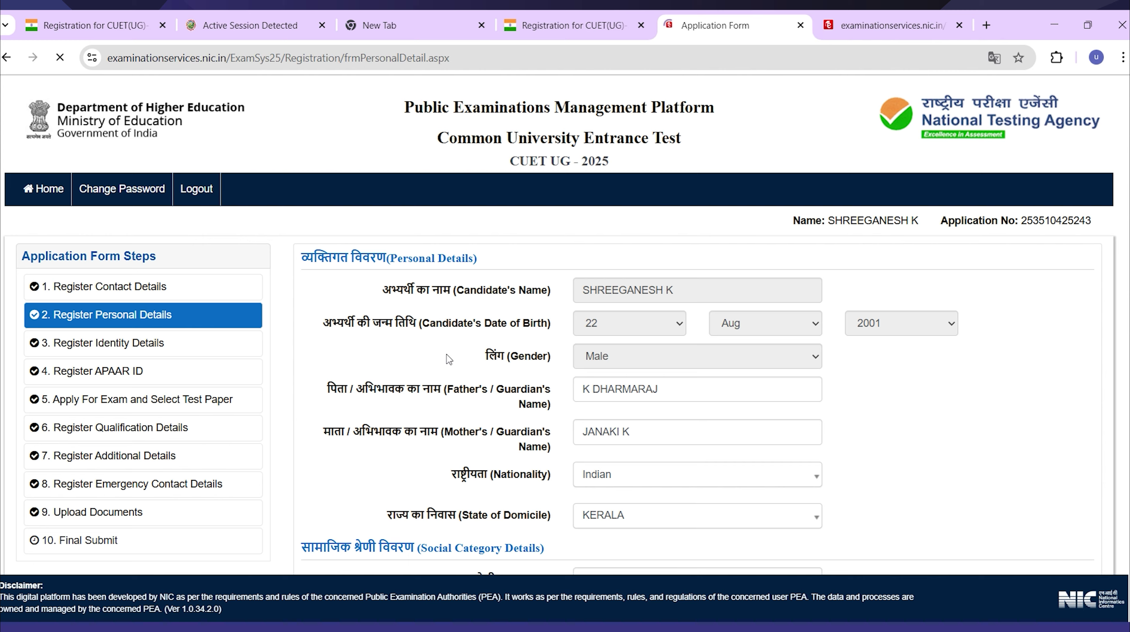
{"action": "scroll", "coordinate": [715, 386], "scroll_direction": "down", "scroll_amount": 4}
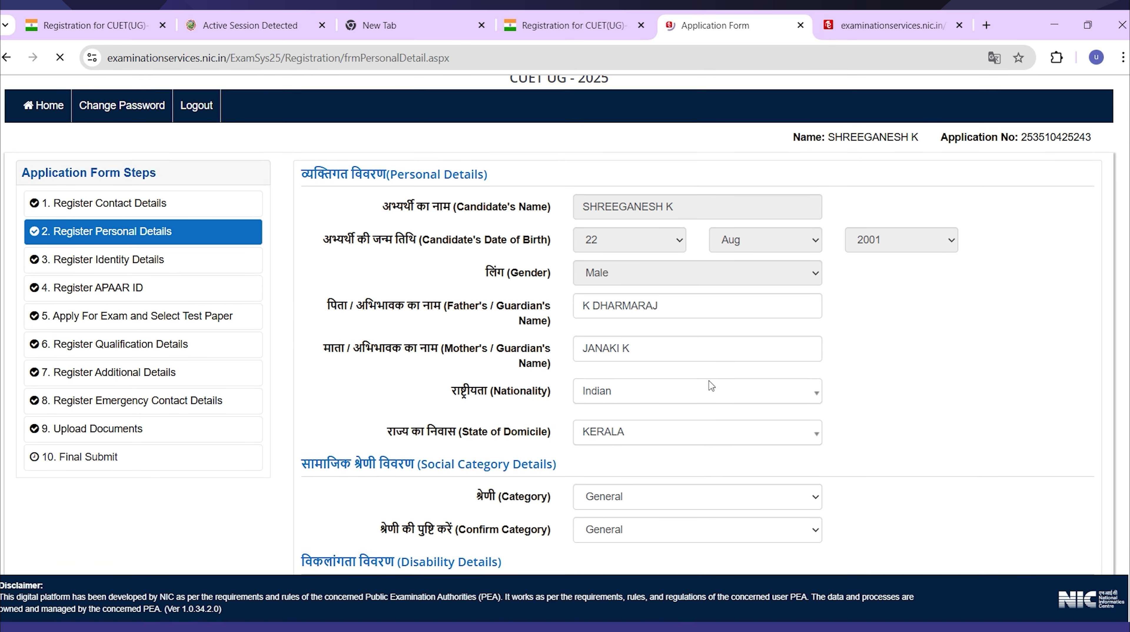
{"action": "left_click", "coordinate": [702, 375]}
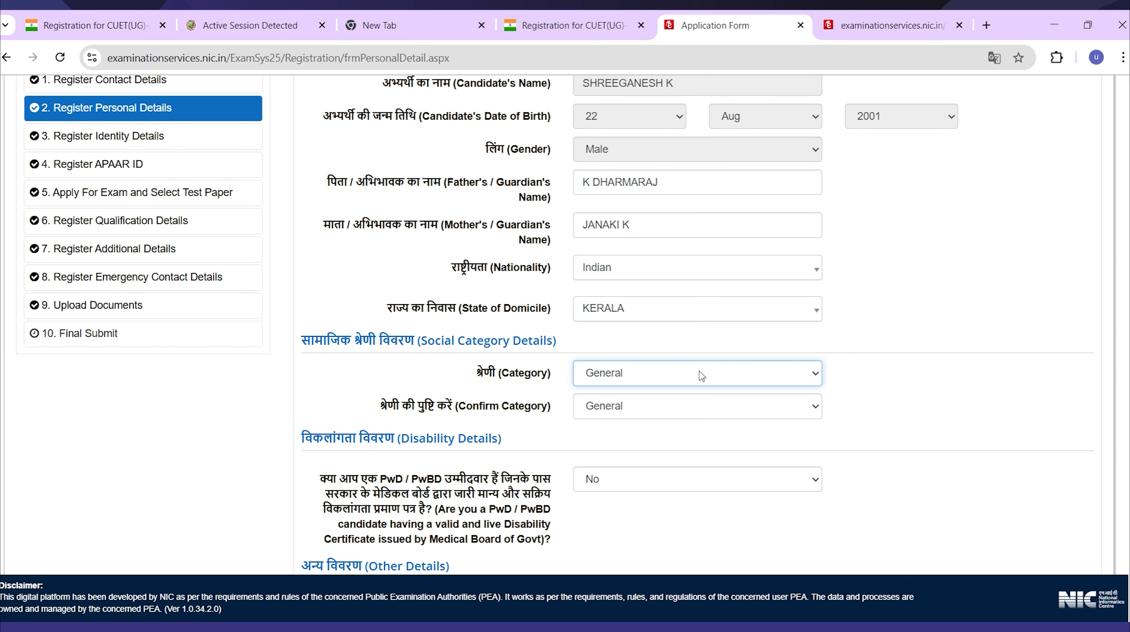
{"action": "left_click", "coordinate": [656, 421]}
{"action": "left_click", "coordinate": [655, 405]}
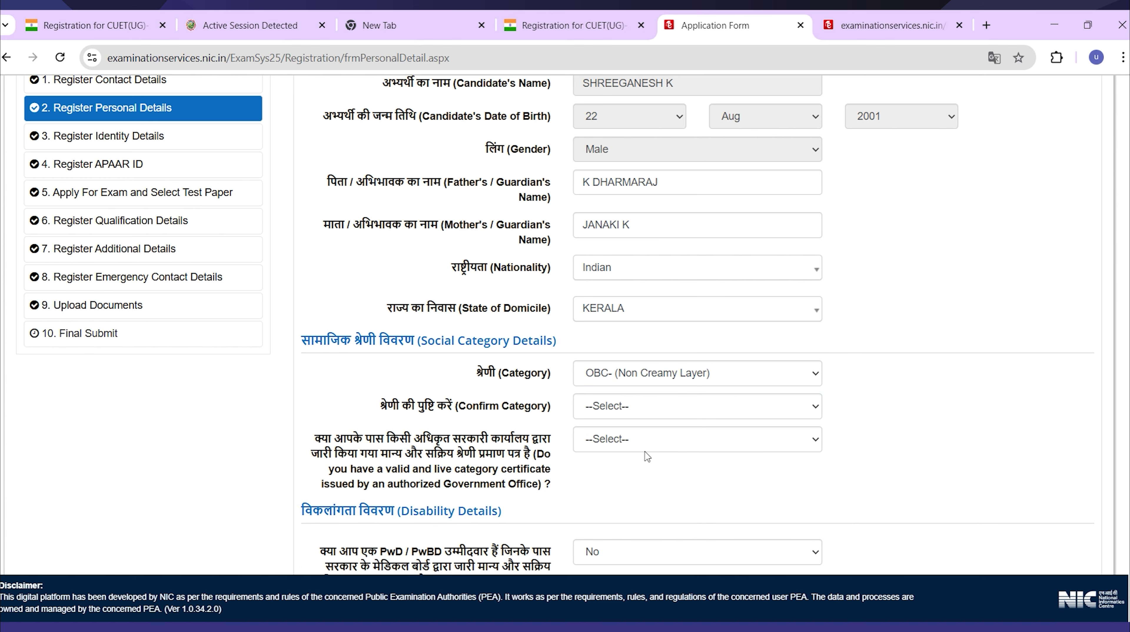
{"action": "scroll", "coordinate": [645, 452], "scroll_direction": "down", "scroll_amount": 2}
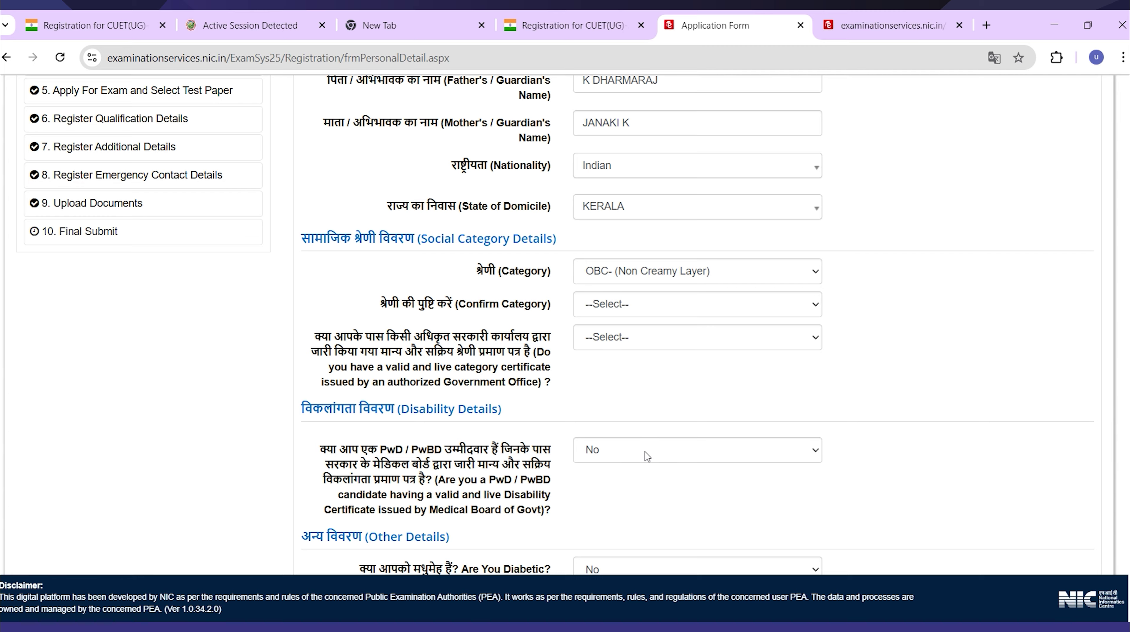
{"action": "scroll", "coordinate": [644, 452], "scroll_direction": "down", "scroll_amount": 1}
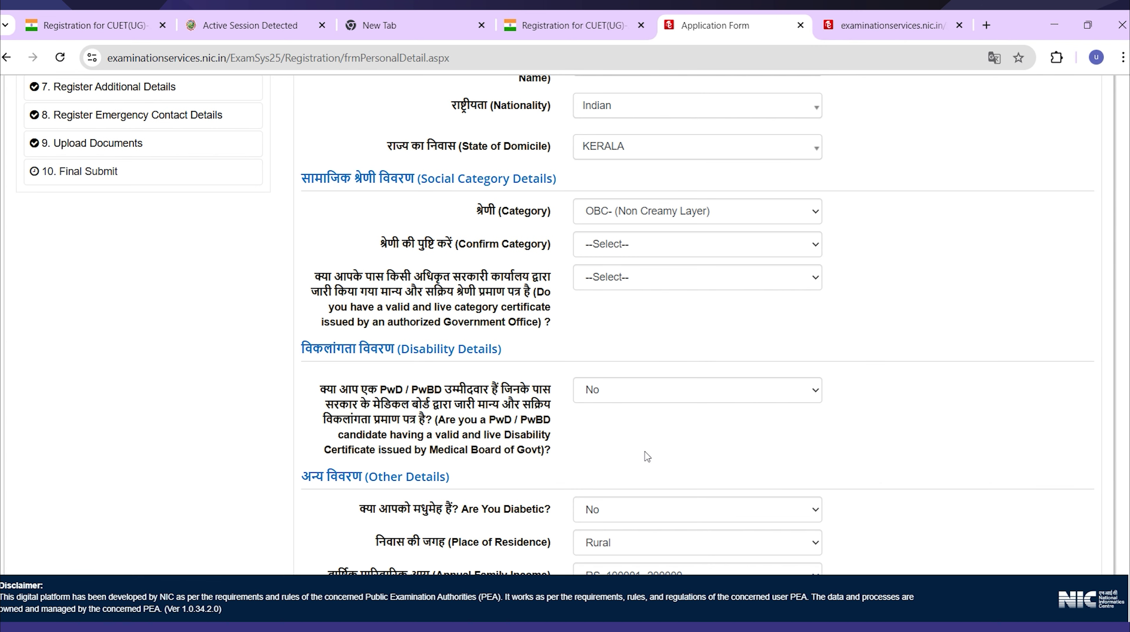
{"action": "scroll", "coordinate": [647, 456], "scroll_direction": "down", "scroll_amount": 1}
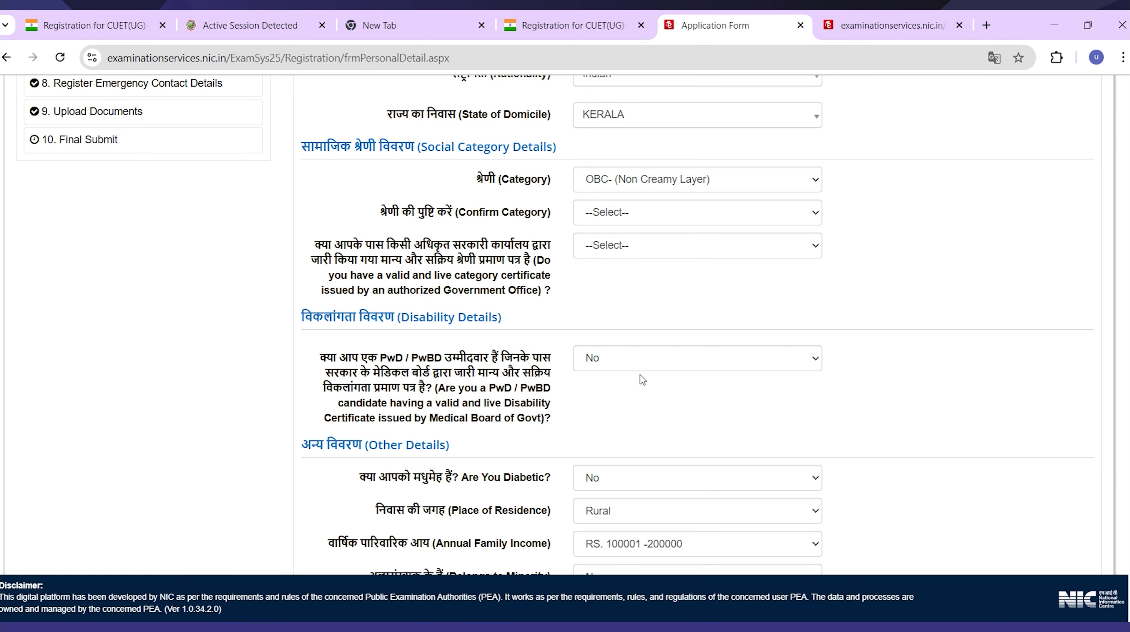
{"action": "left_click", "coordinate": [647, 246]}
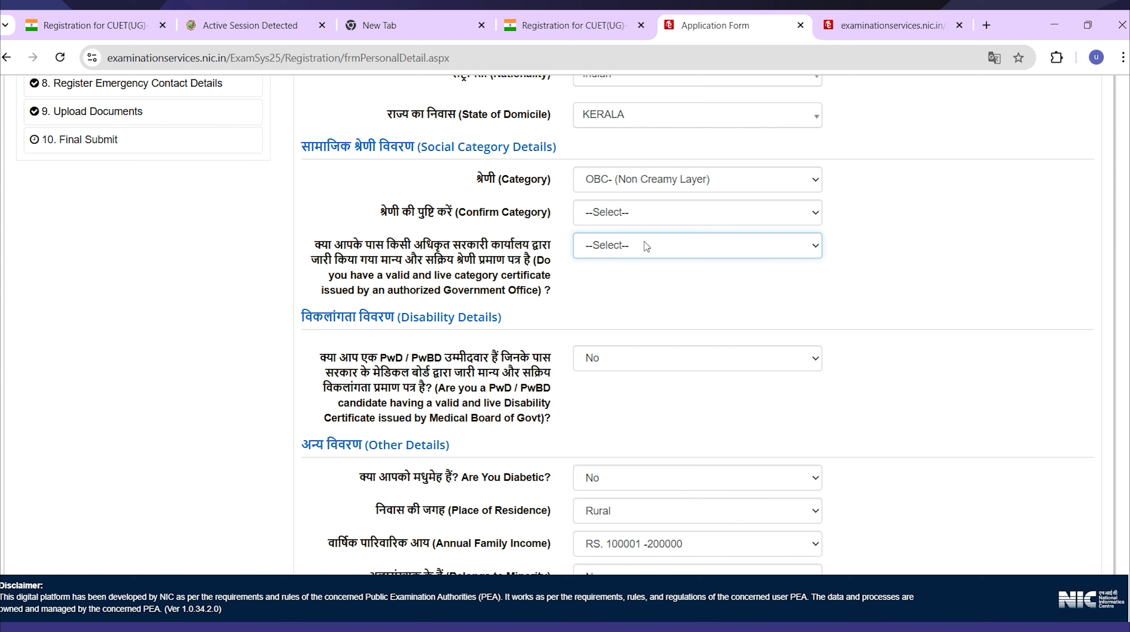
{"action": "left_click", "coordinate": [672, 305]}
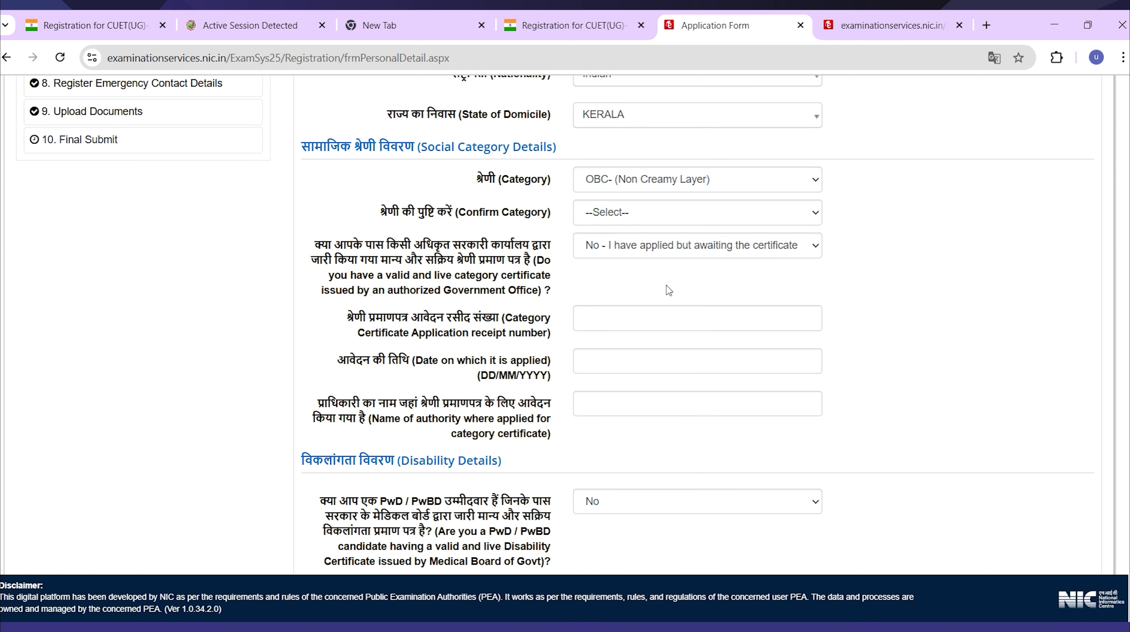
{"action": "scroll", "coordinate": [679, 322], "scroll_direction": "down", "scroll_amount": 2}
{"action": "scroll", "coordinate": [676, 321], "scroll_direction": "down", "scroll_amount": 3}
{"action": "scroll", "coordinate": [673, 318], "scroll_direction": "down", "scroll_amount": 5}
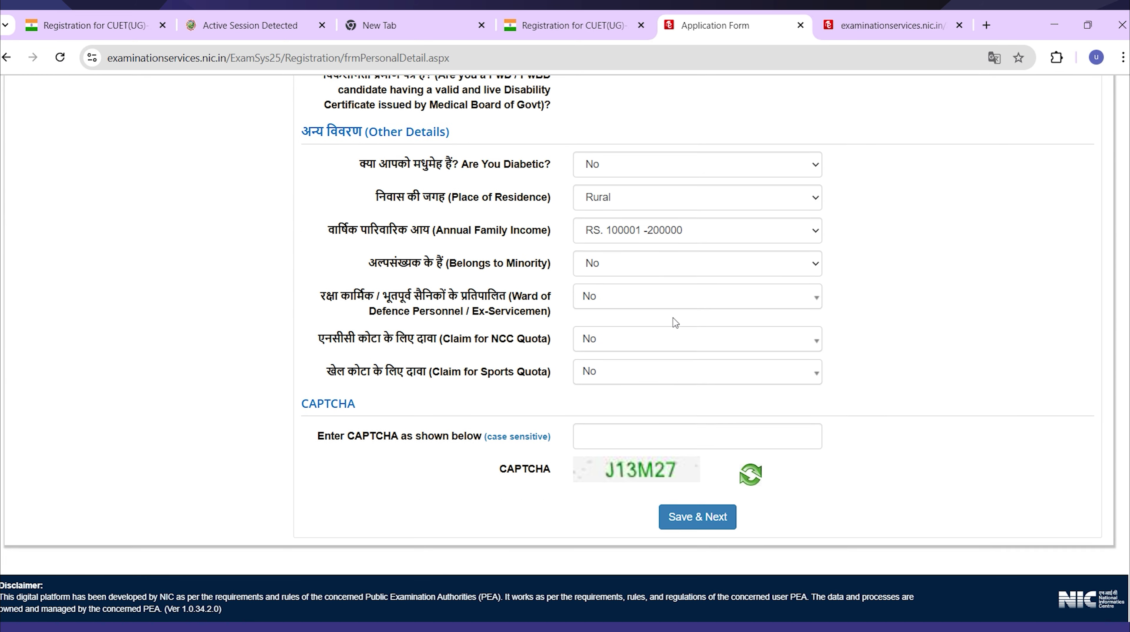
{"action": "left_click", "coordinate": [653, 432]}
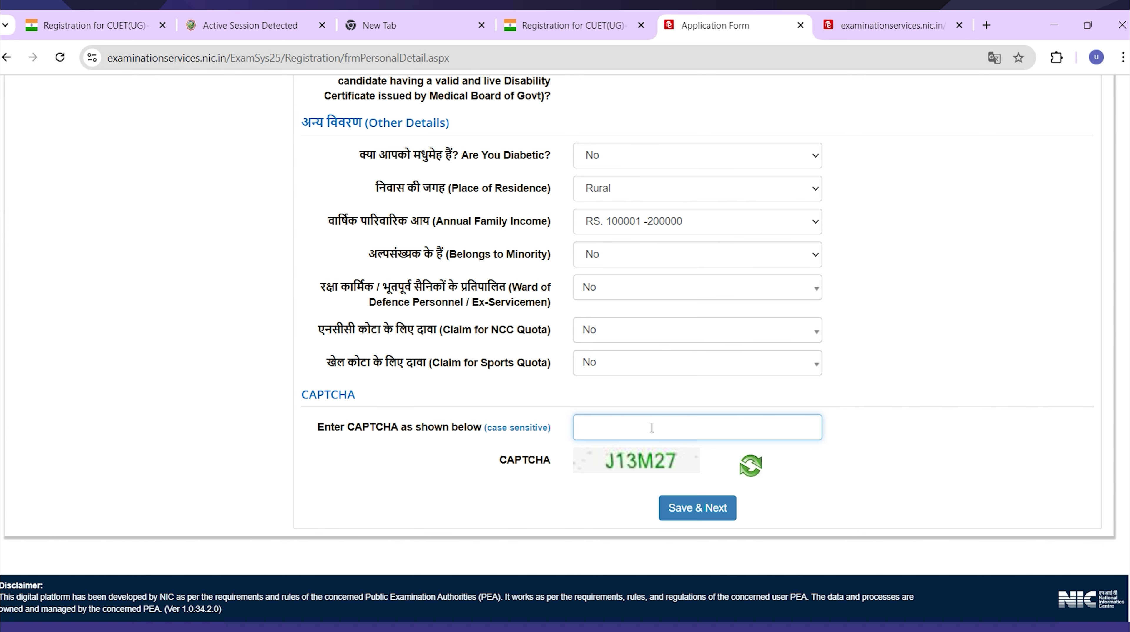
{"action": "scroll", "coordinate": [652, 426], "scroll_direction": "up", "scroll_amount": 14}
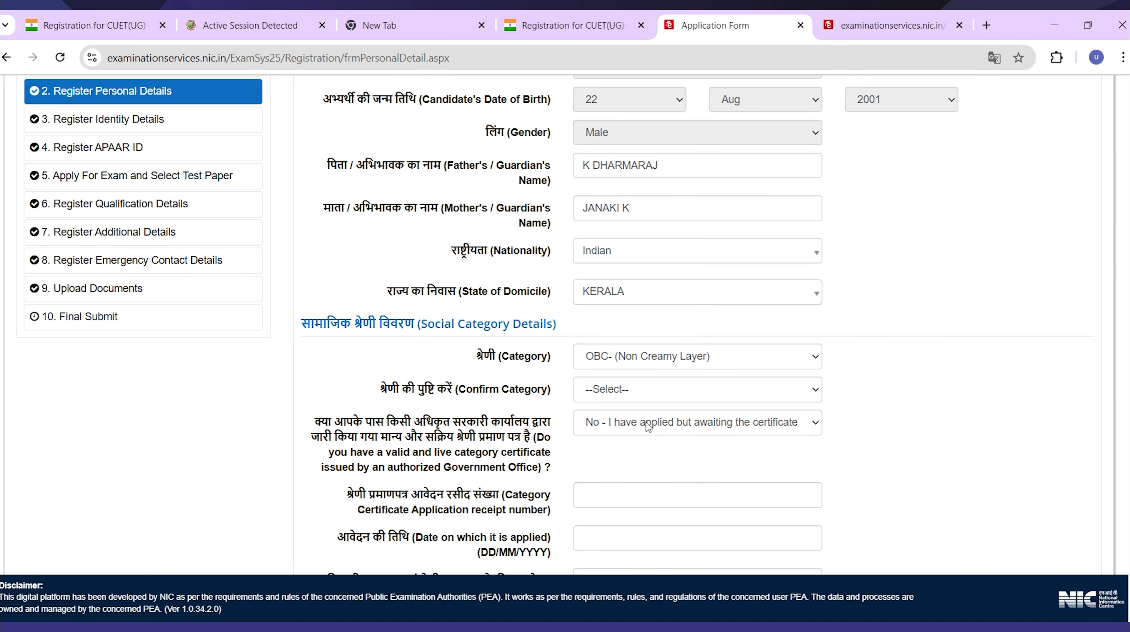
{"action": "left_click", "coordinate": [649, 360]}
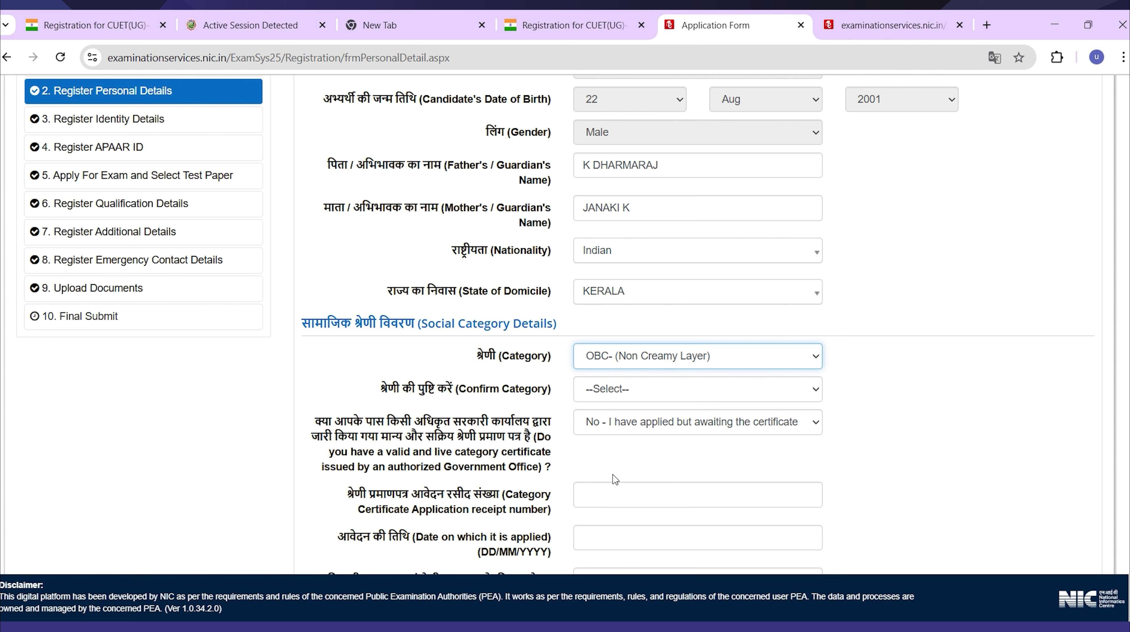
Change Category from OBC to General, set Confirm Category to General, and start the CAPTCHA.
{"action": "key", "text": "g"}
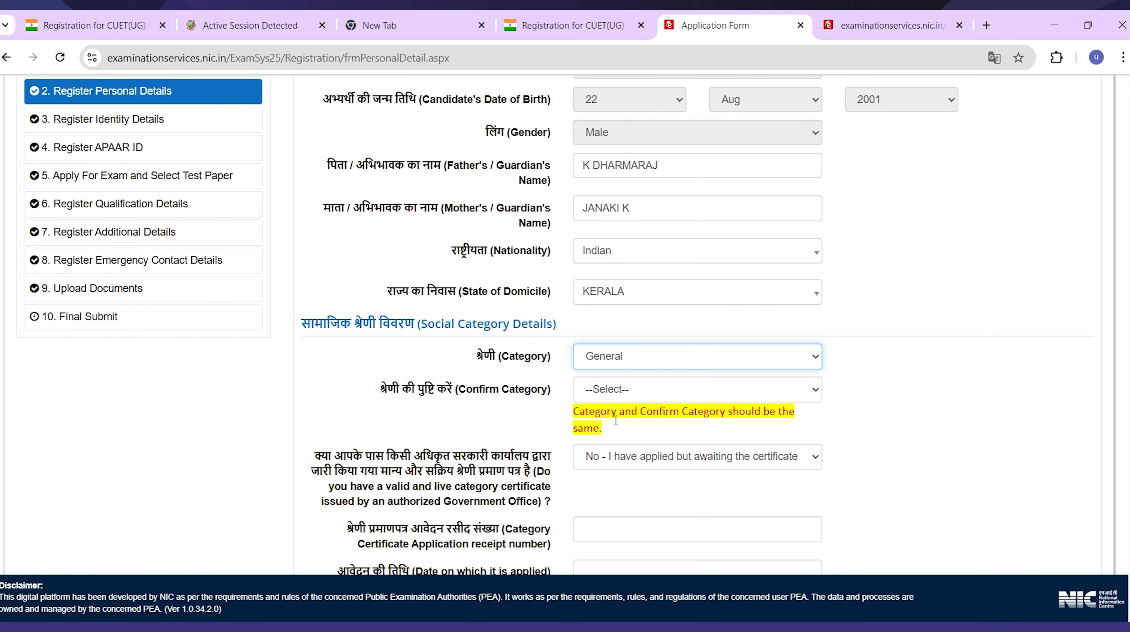
{"action": "left_click", "coordinate": [607, 395]}
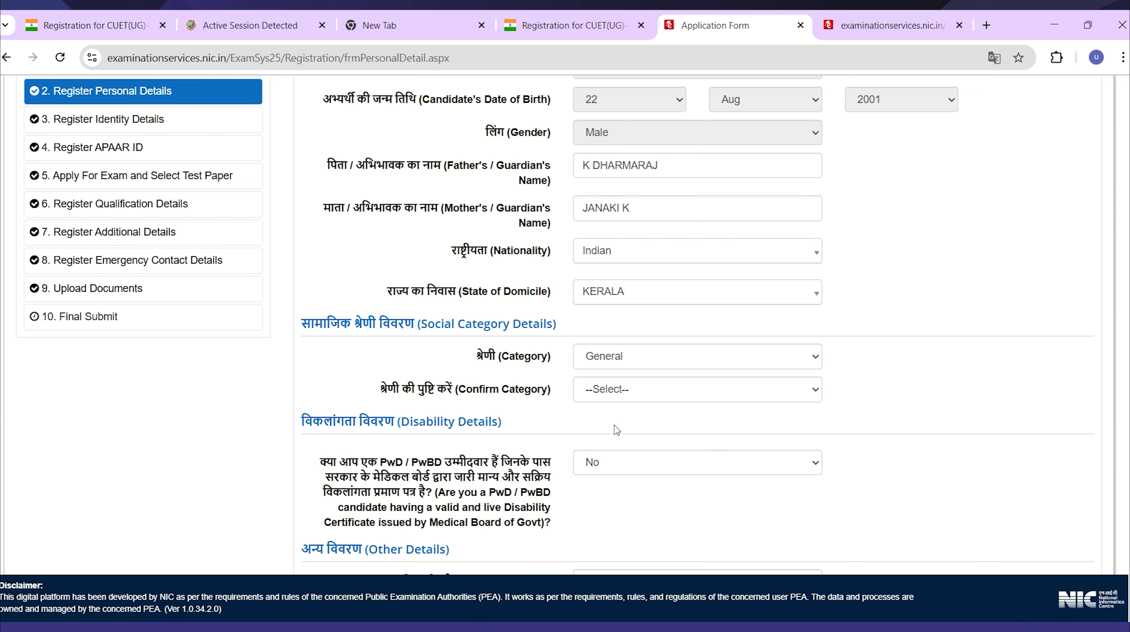
{"action": "key", "text": "g"}
{"action": "scroll", "coordinate": [648, 450], "scroll_direction": "down", "scroll_amount": 7}
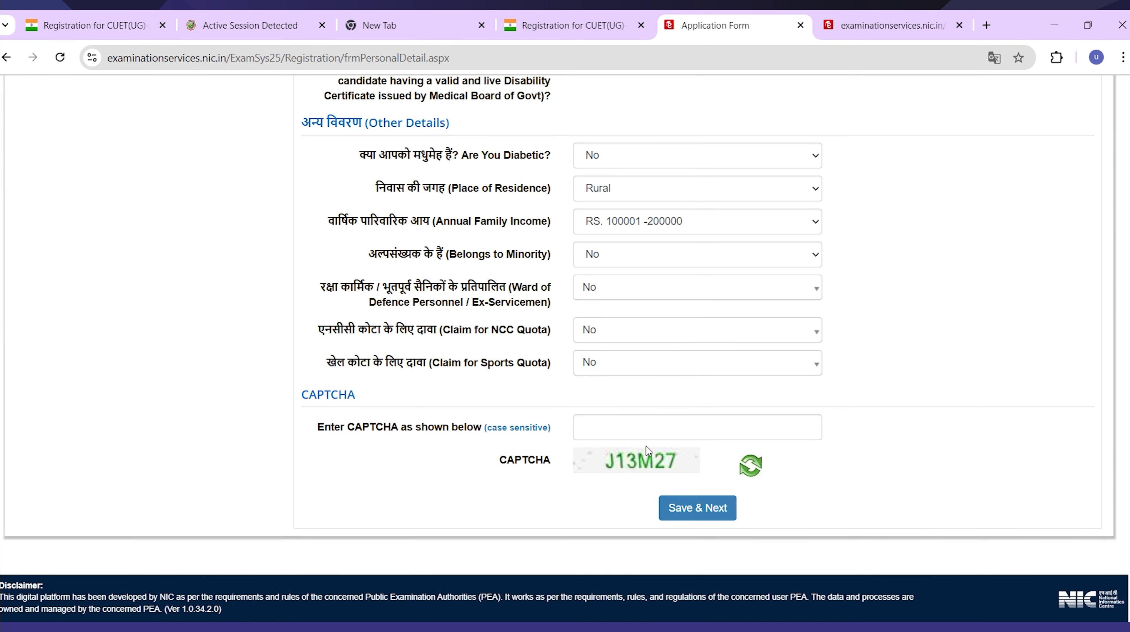
{"action": "left_click", "coordinate": [647, 428]}
{"action": "type", "text": "J"}
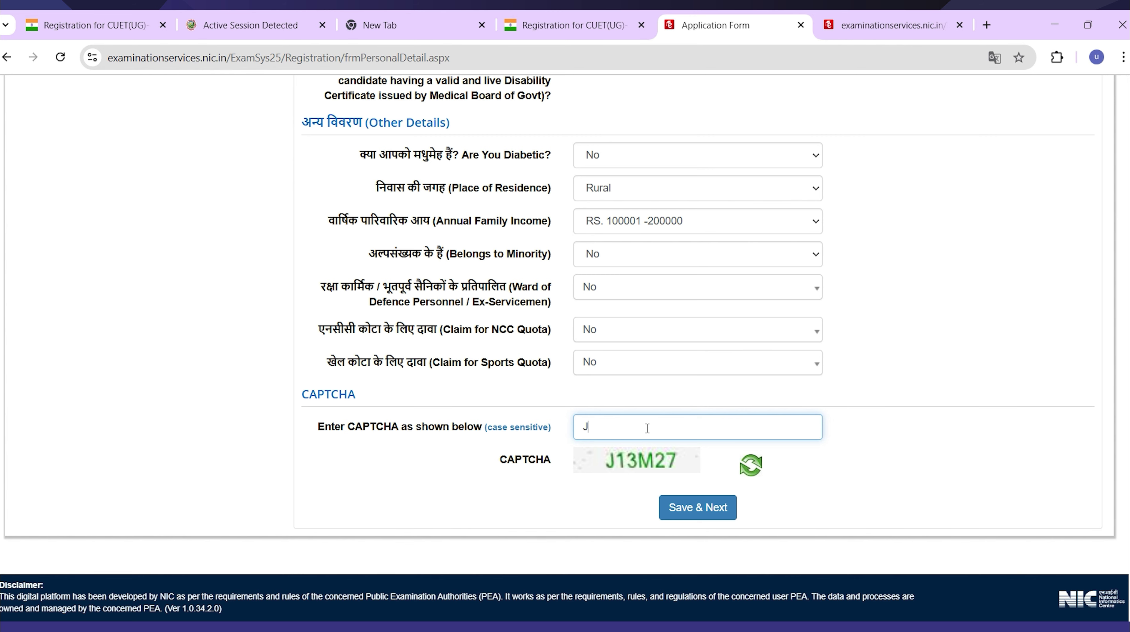
Complete the CAPTCHA and save the Personal Details section, confirming with Yes.
{"action": "type", "text": "13M27"}
{"action": "left_click", "coordinate": [681, 510]}
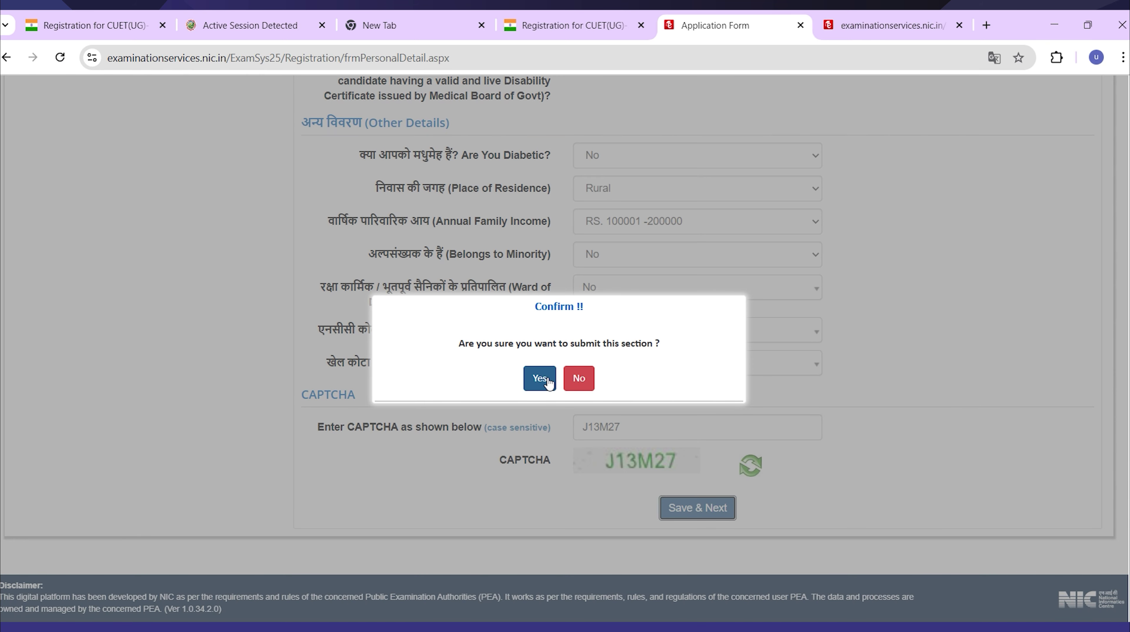
{"action": "left_click", "coordinate": [538, 379]}
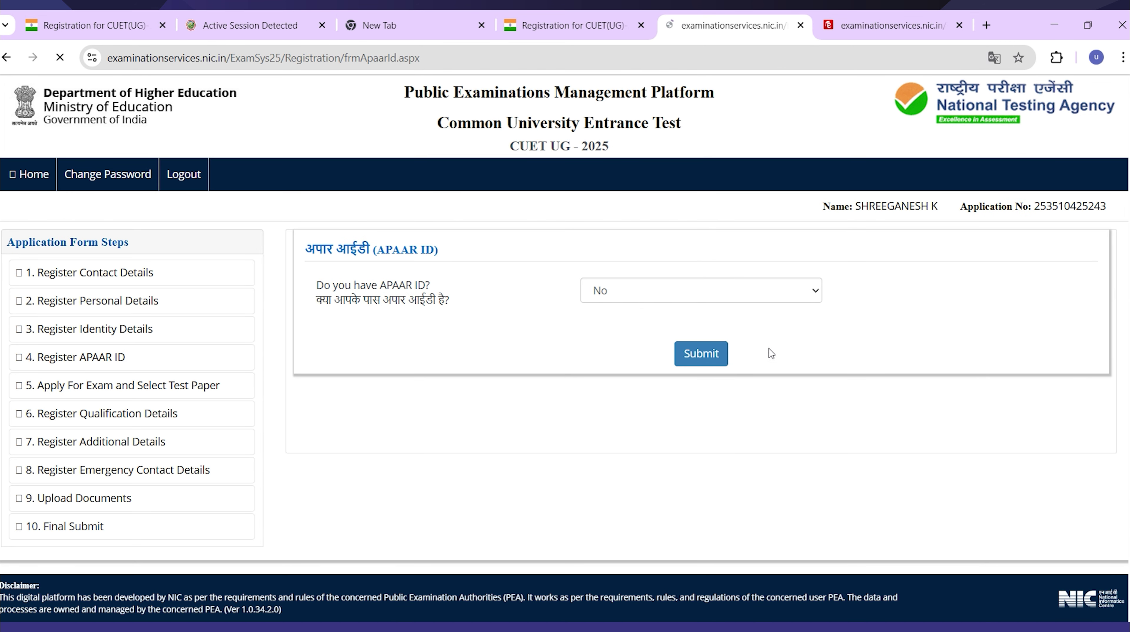
Submit the APAAR ID step with the answer No and accept the confirmation.
{"action": "left_click", "coordinate": [713, 353]}
{"action": "key", "text": "Return"}
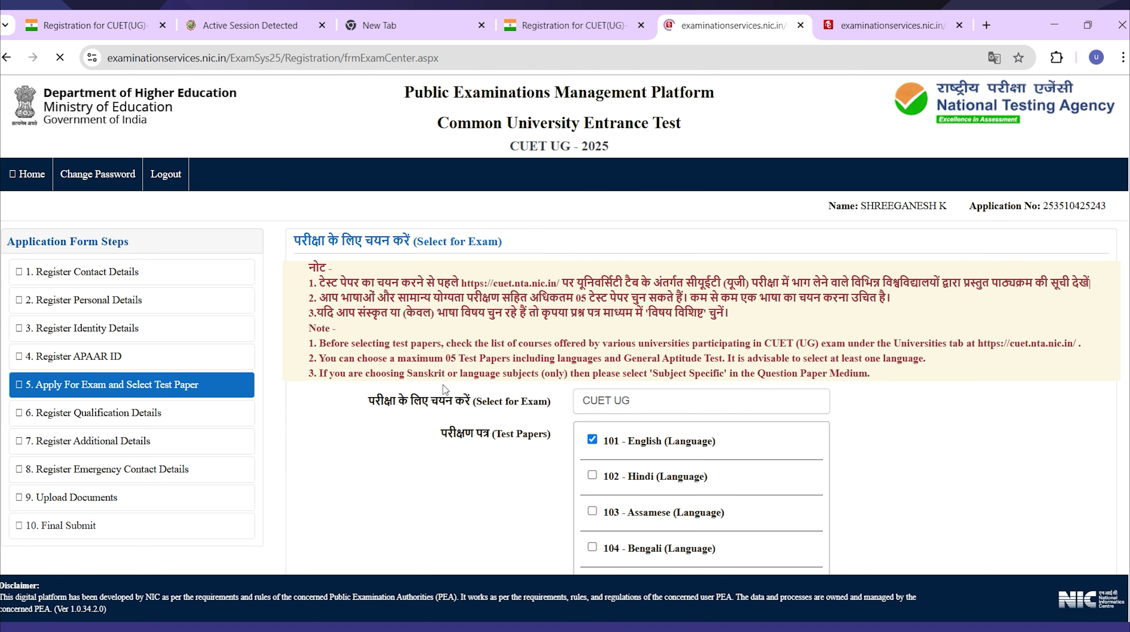
{"action": "scroll", "coordinate": [660, 428], "scroll_direction": "down", "scroll_amount": 4}
{"action": "scroll", "coordinate": [660, 428], "scroll_direction": "down", "scroll_amount": 10}
{"action": "scroll", "coordinate": [660, 428], "scroll_direction": "down", "scroll_amount": 15}
{"action": "scroll", "coordinate": [660, 428], "scroll_direction": "down", "scroll_amount": 8}
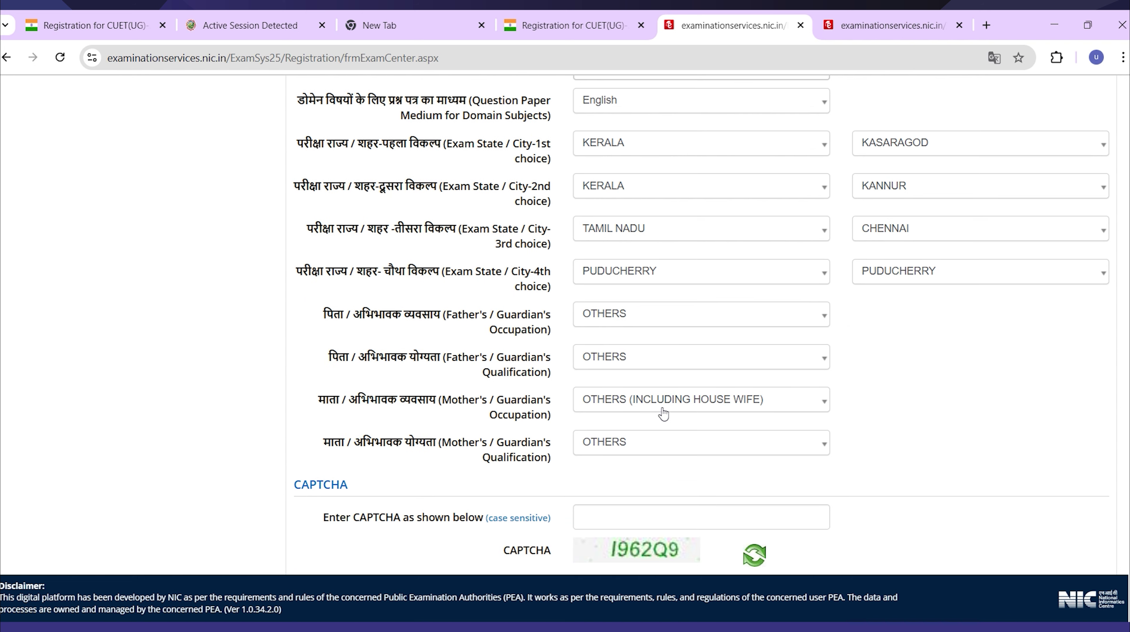
Set the 3rd and 4th exam choices to KERALA, cities ERNAKULAM and ALAPPUZHA.
{"action": "left_click", "coordinate": [663, 244]}
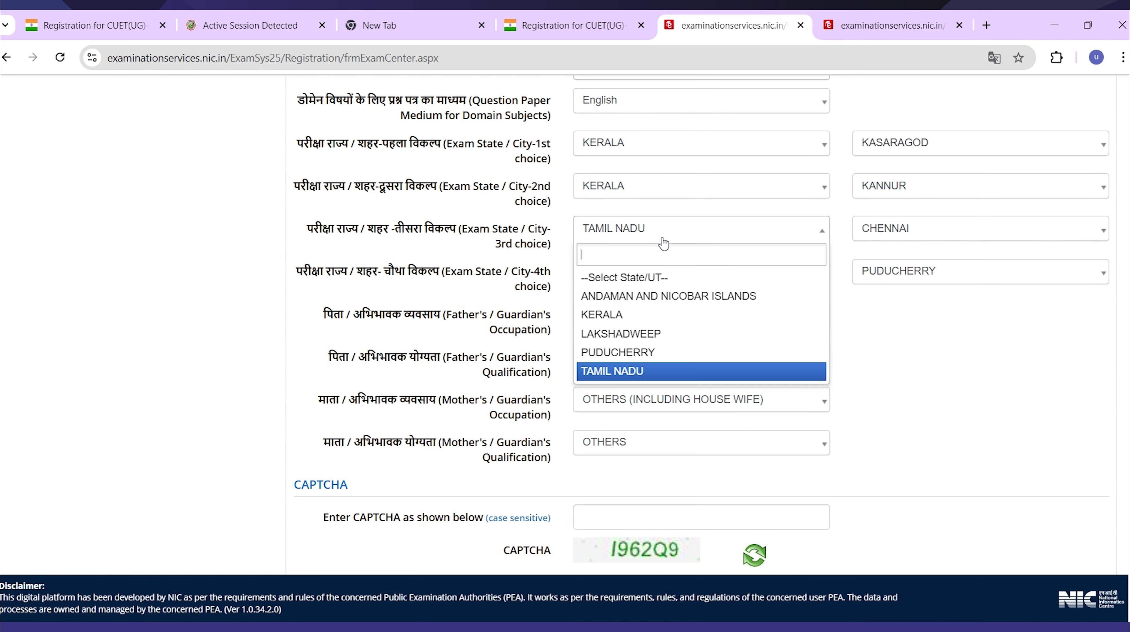
{"action": "left_click", "coordinate": [643, 314]}
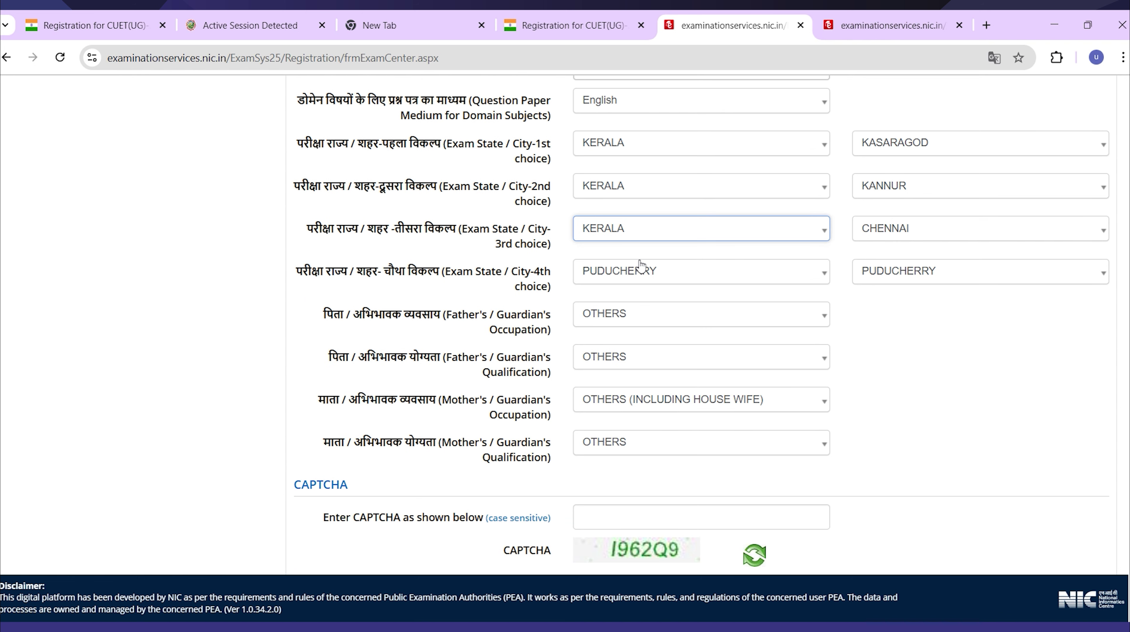
{"action": "left_click", "coordinate": [642, 276]}
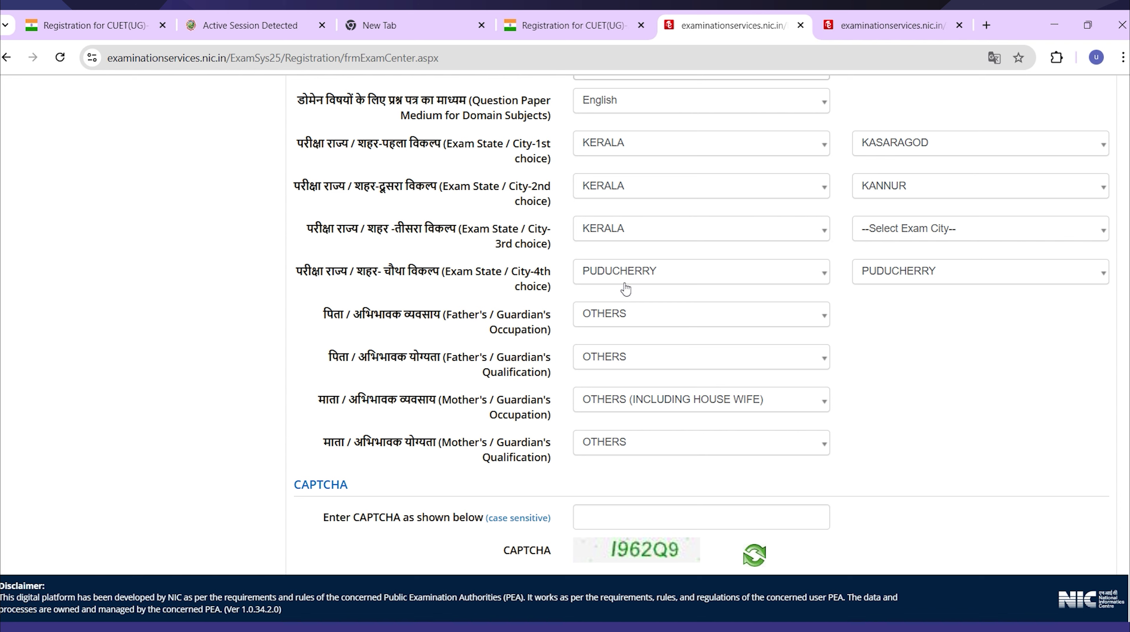
{"action": "left_click", "coordinate": [625, 289]}
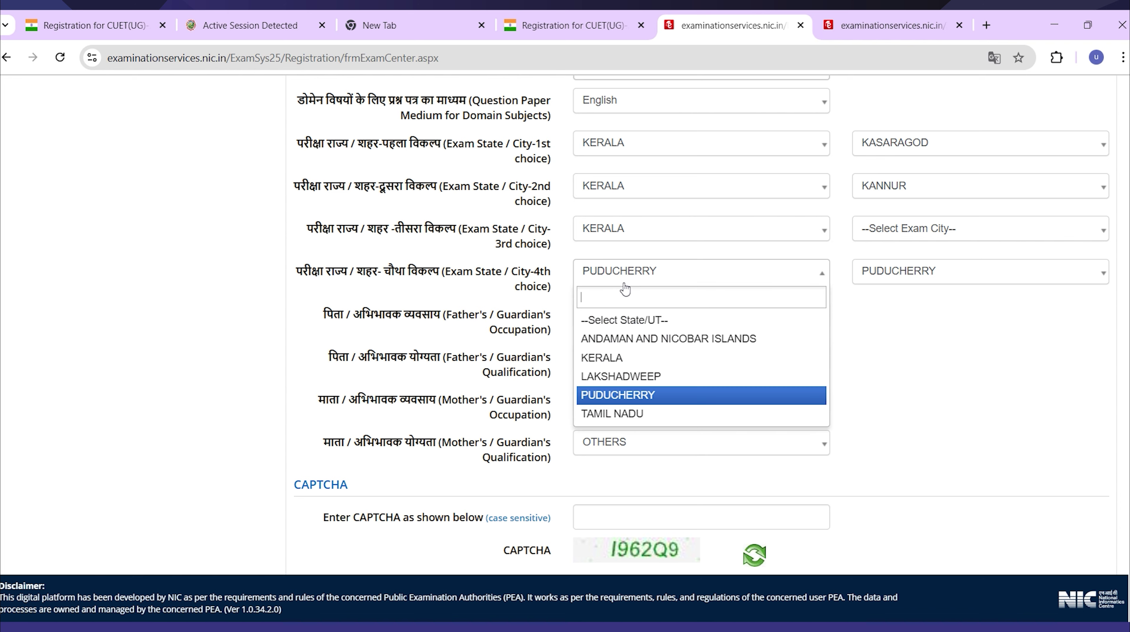
{"action": "left_click", "coordinate": [625, 360]}
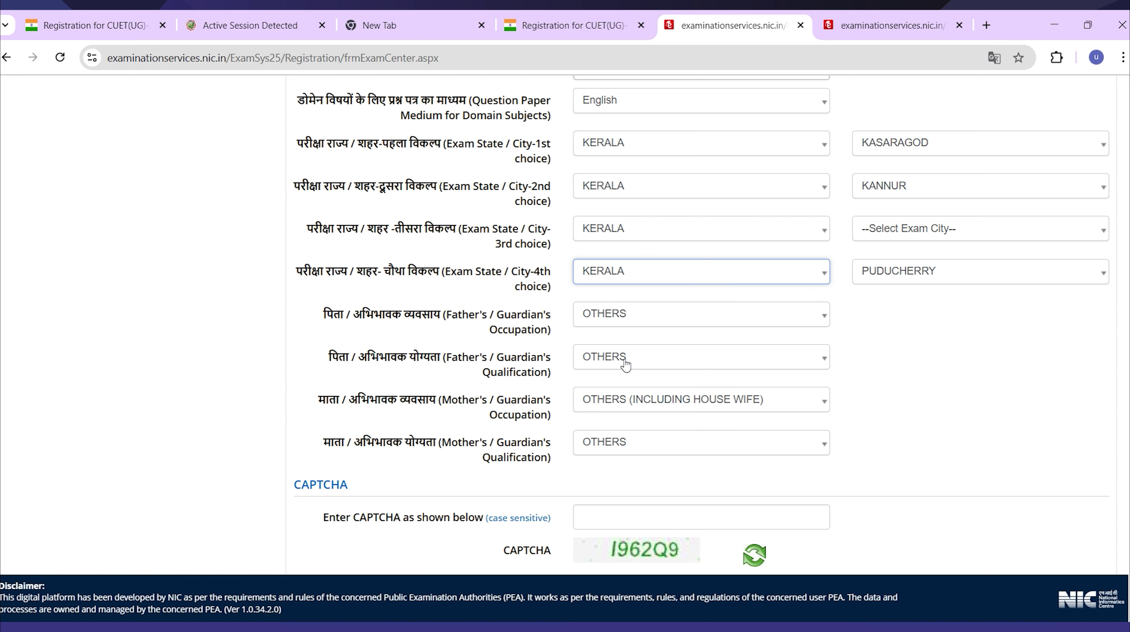
{"action": "left_click", "coordinate": [902, 241]}
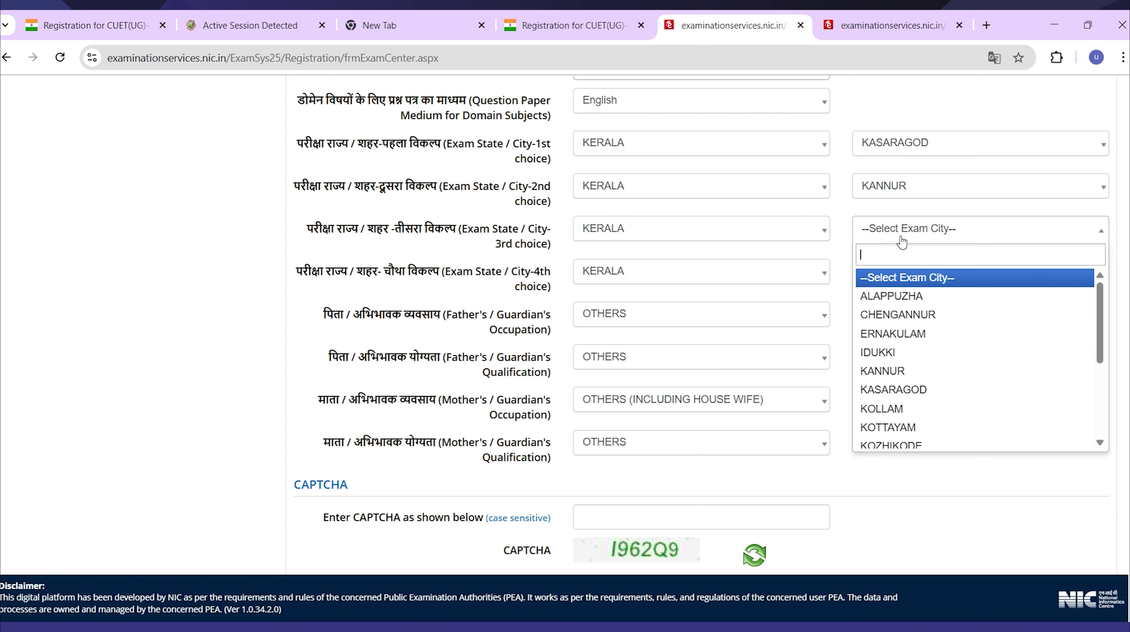
{"action": "left_click", "coordinate": [905, 337]}
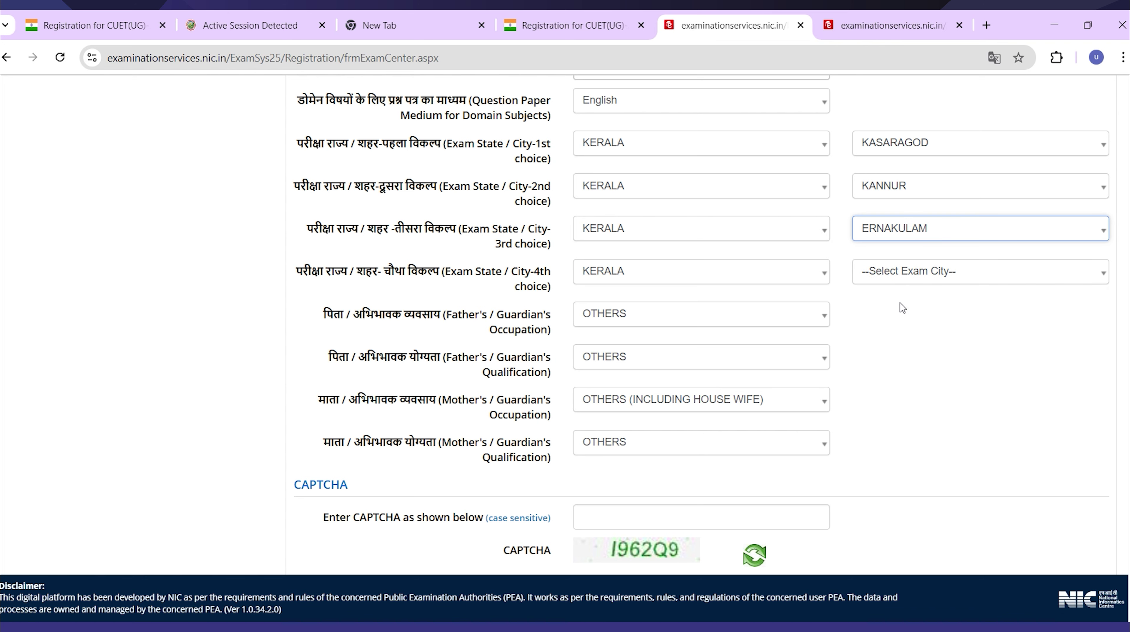
{"action": "left_click", "coordinate": [901, 281]}
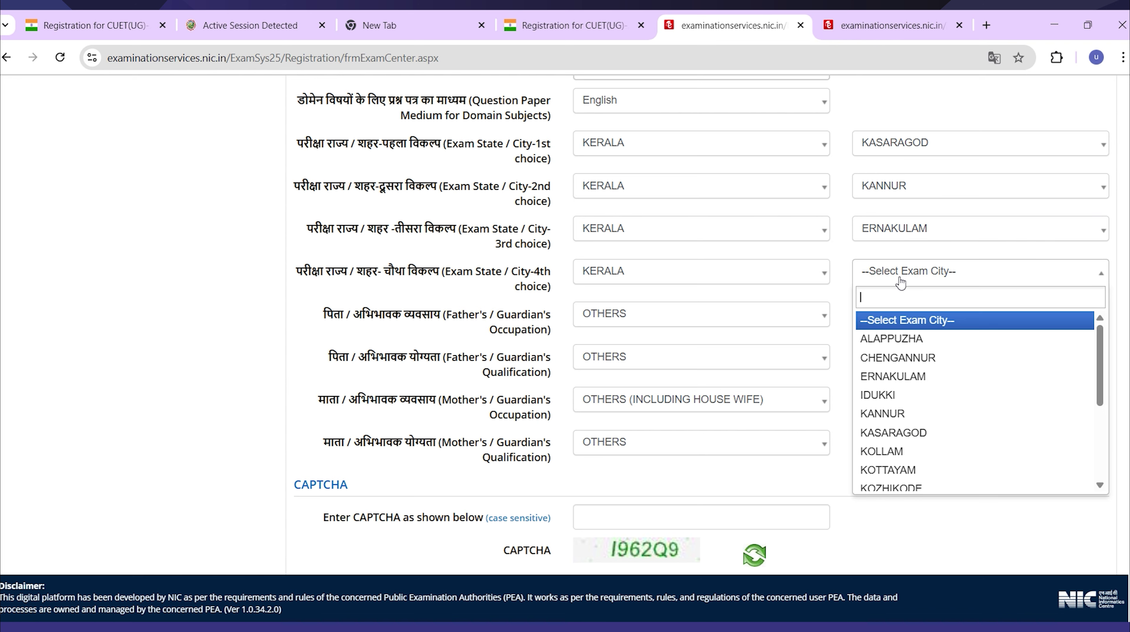
{"action": "left_click", "coordinate": [900, 346]}
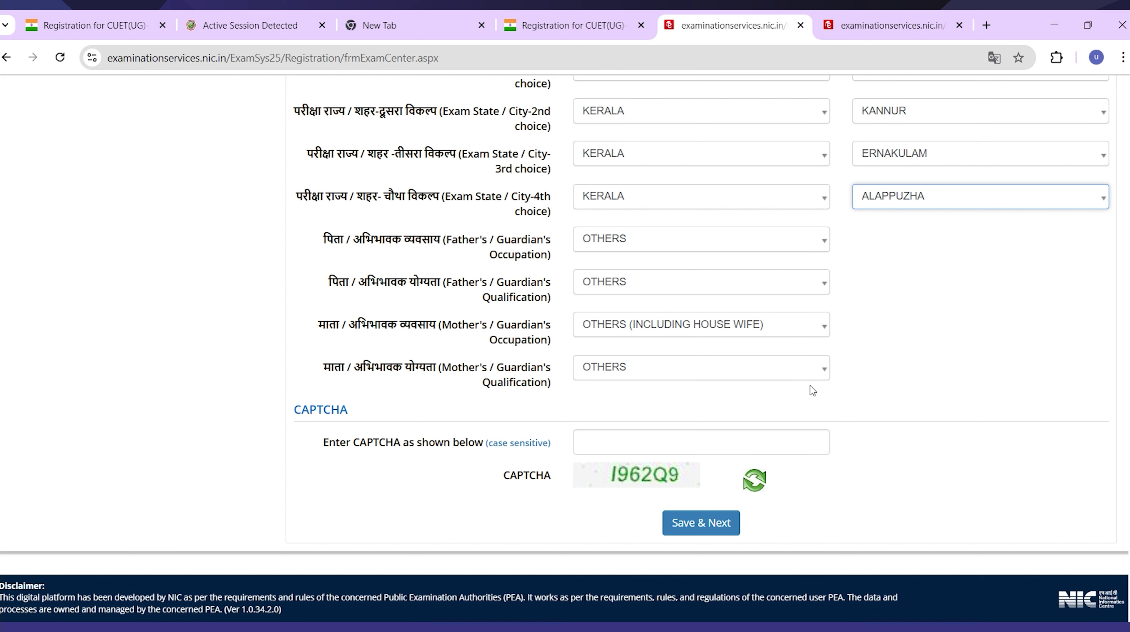
Enter the CAPTCHA and save the exam section, confirming with Yes.
{"action": "left_click", "coordinate": [769, 433]}
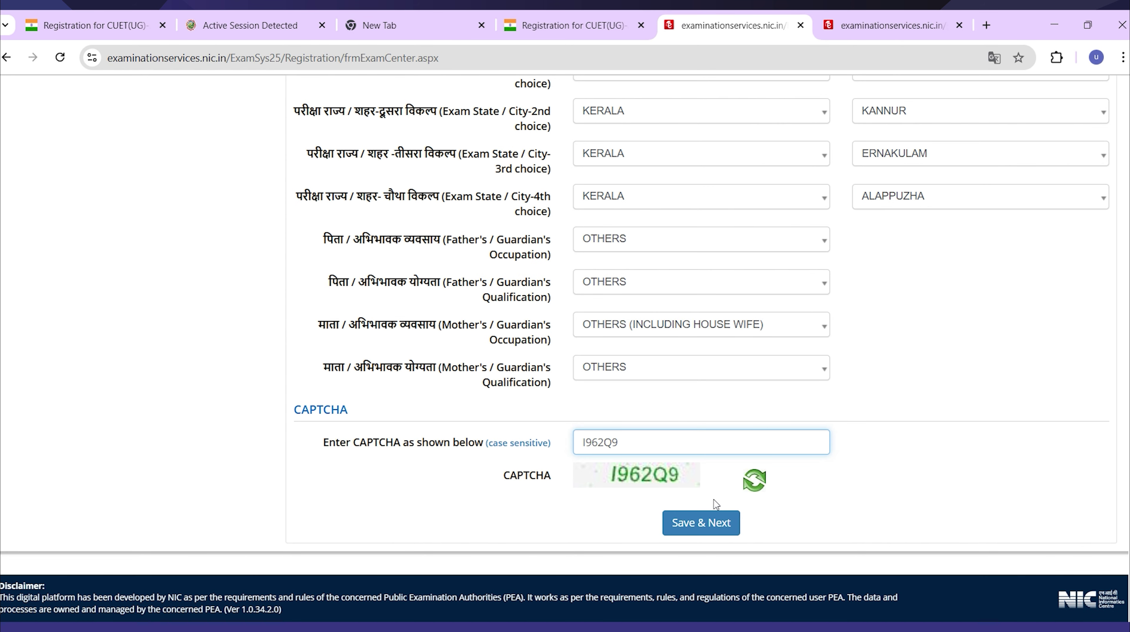
{"action": "left_click", "coordinate": [713, 520]}
{"action": "left_click", "coordinate": [540, 377]}
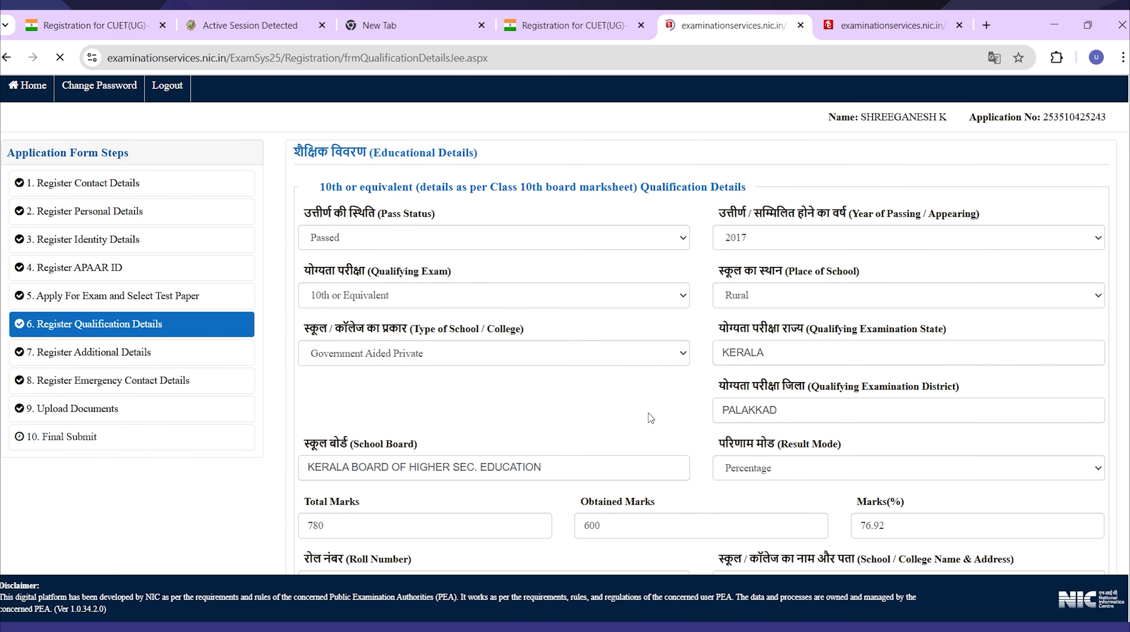
Change the 12th qualification Pass Status to Appearing.
{"action": "scroll", "coordinate": [650, 418], "scroll_direction": "down", "scroll_amount": 2}
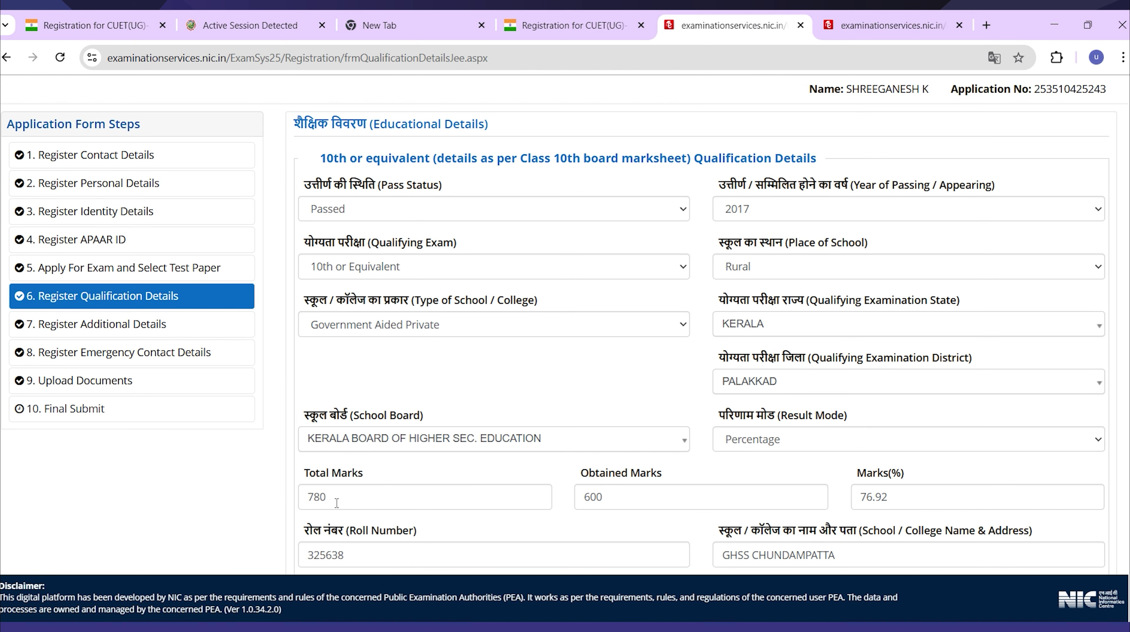
{"action": "scroll", "coordinate": [449, 482], "scroll_direction": "down", "scroll_amount": 6}
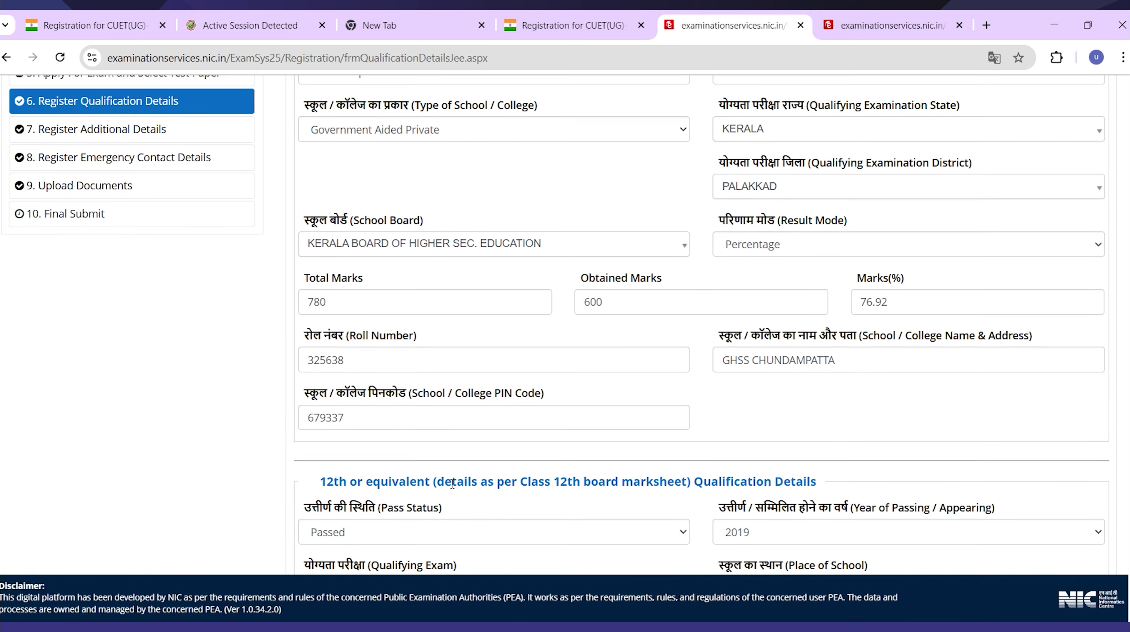
{"action": "scroll", "coordinate": [449, 483], "scroll_direction": "down", "scroll_amount": 7}
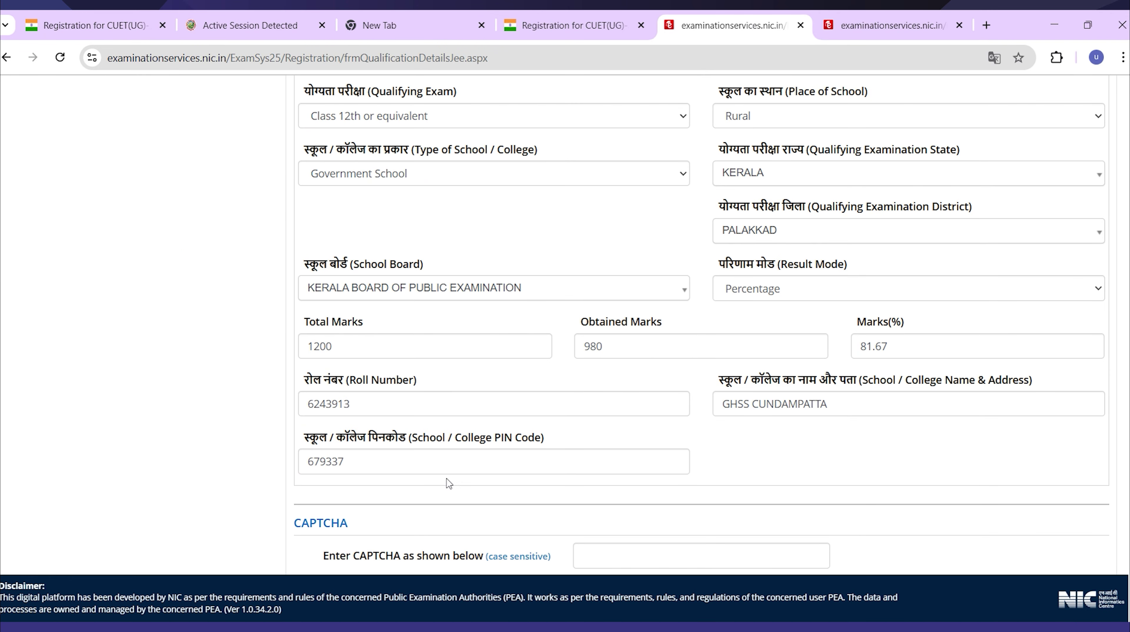
{"action": "scroll", "coordinate": [449, 482], "scroll_direction": "down", "scroll_amount": 1}
{"action": "scroll", "coordinate": [449, 482], "scroll_direction": "up", "scroll_amount": 2}
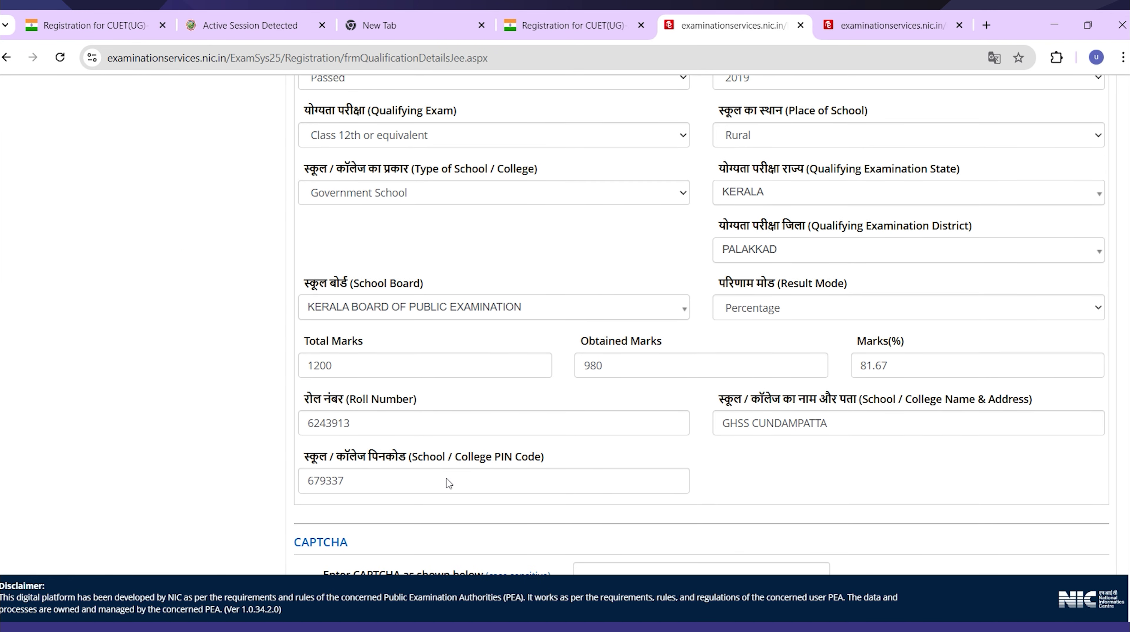
{"action": "scroll", "coordinate": [449, 482], "scroll_direction": "up", "scroll_amount": 1}
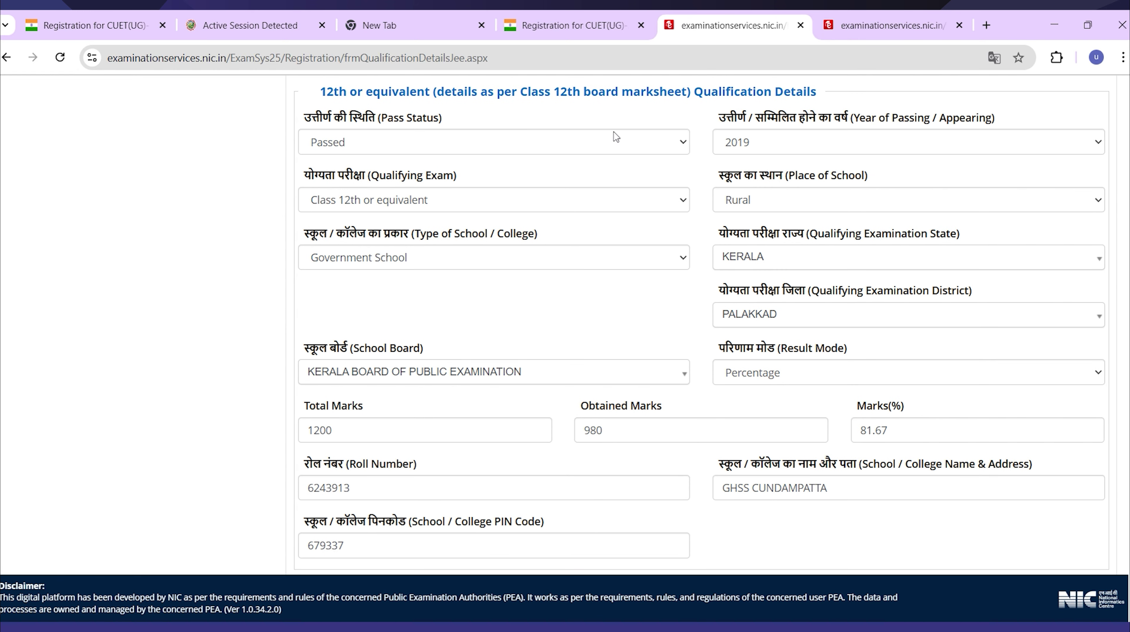
{"action": "left_click", "coordinate": [612, 141]}
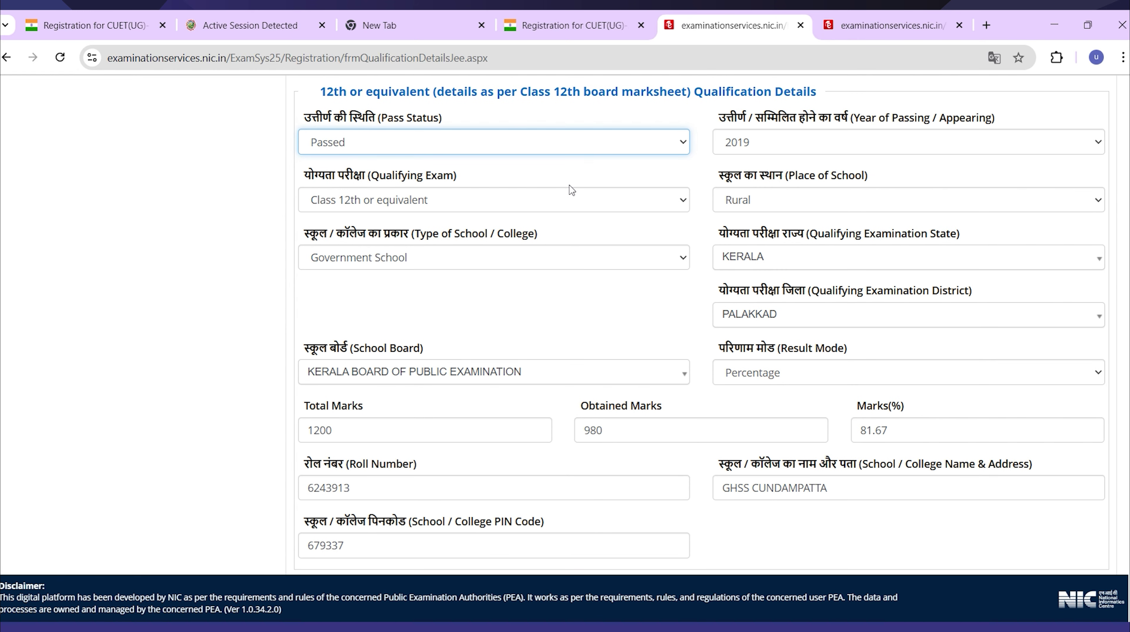
{"action": "key", "text": "Down"}
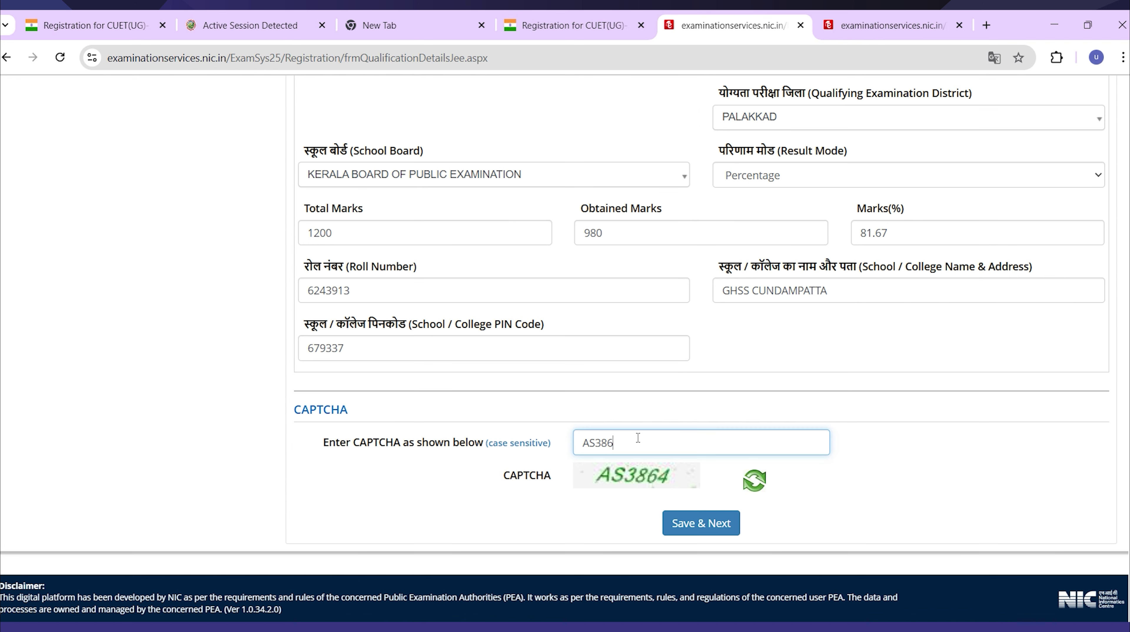
Enter the CAPTCHA and save the qualification details, confirming with Yes.
{"action": "type", "text": "4"}
{"action": "left_click", "coordinate": [683, 534]}
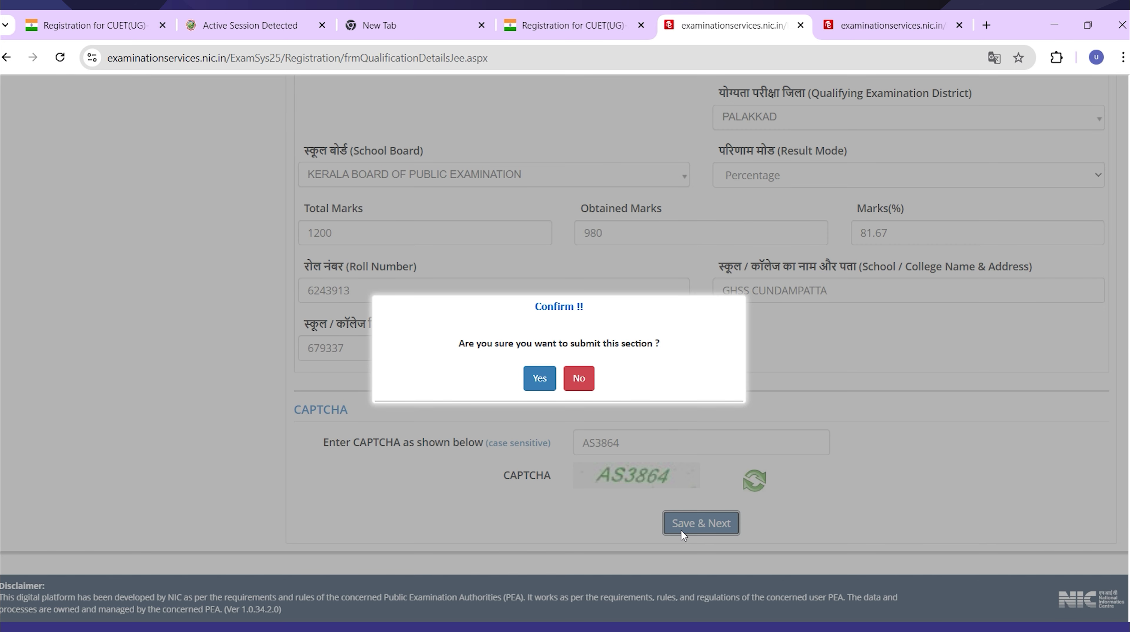
{"action": "left_click", "coordinate": [536, 387]}
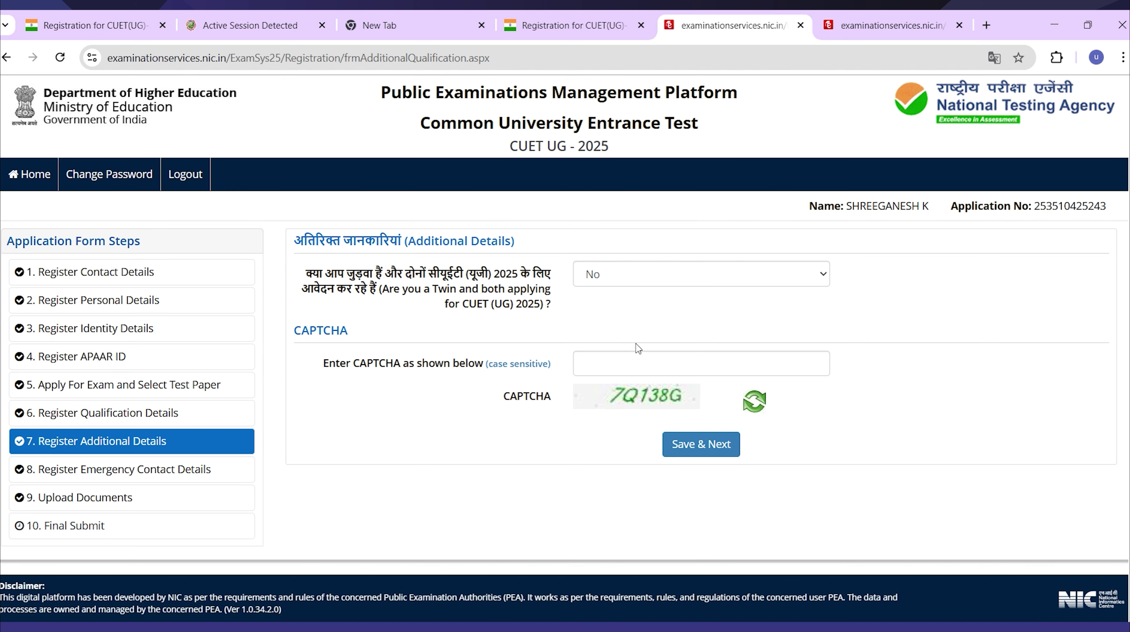
Save Additional Details with the CAPTCHA, then continue past the verified Emergency Contact Details.
{"action": "left_click", "coordinate": [645, 372]}
{"action": "type", "text": "7Q1"}
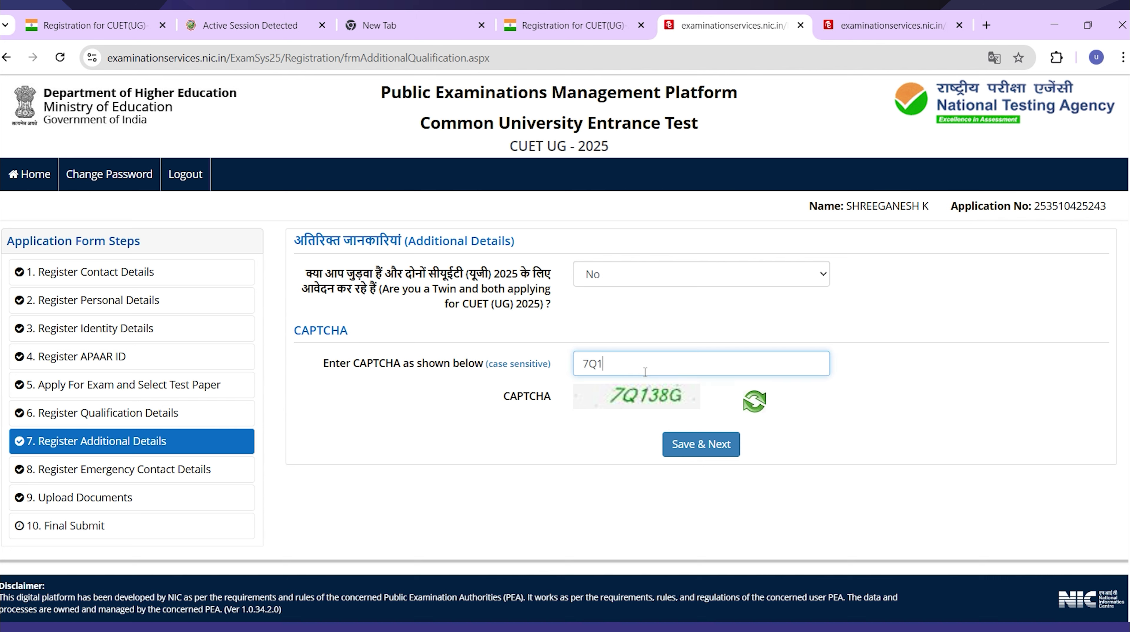
{"action": "type", "text": "38G"}
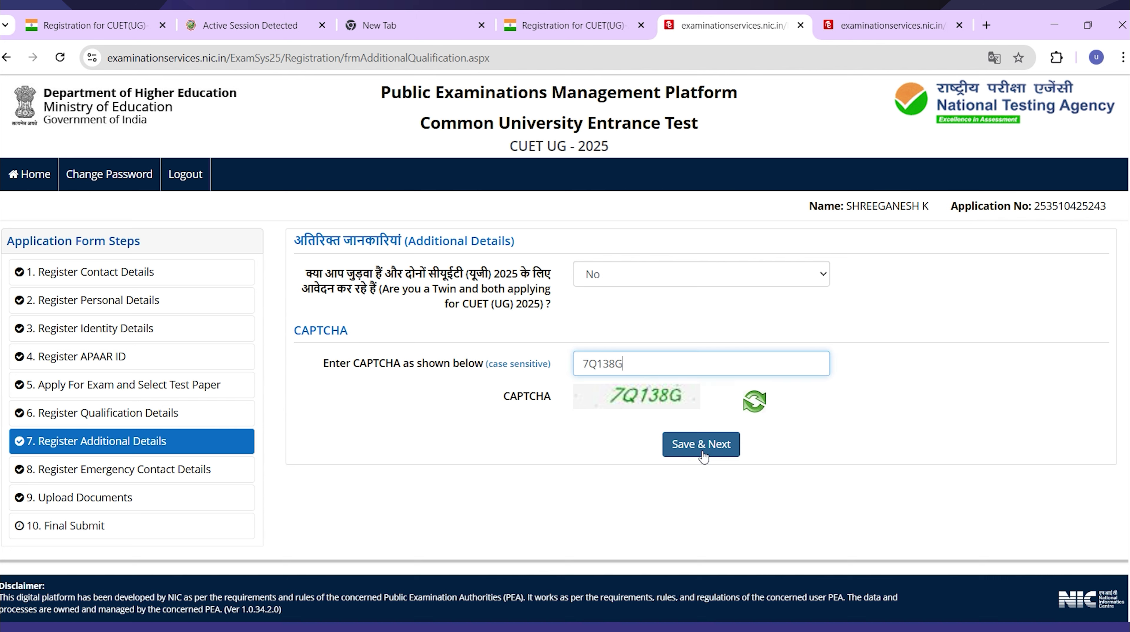
{"action": "left_click", "coordinate": [699, 453]}
{"action": "left_click", "coordinate": [548, 381]}
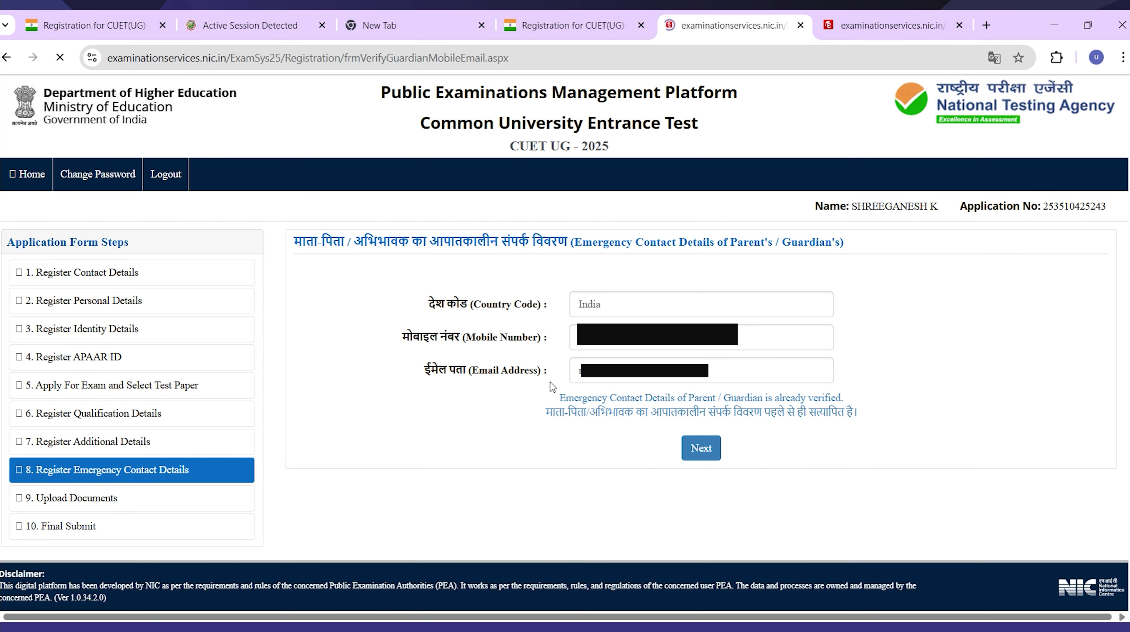
{"action": "scroll", "coordinate": [612, 406], "scroll_direction": "down", "scroll_amount": 1}
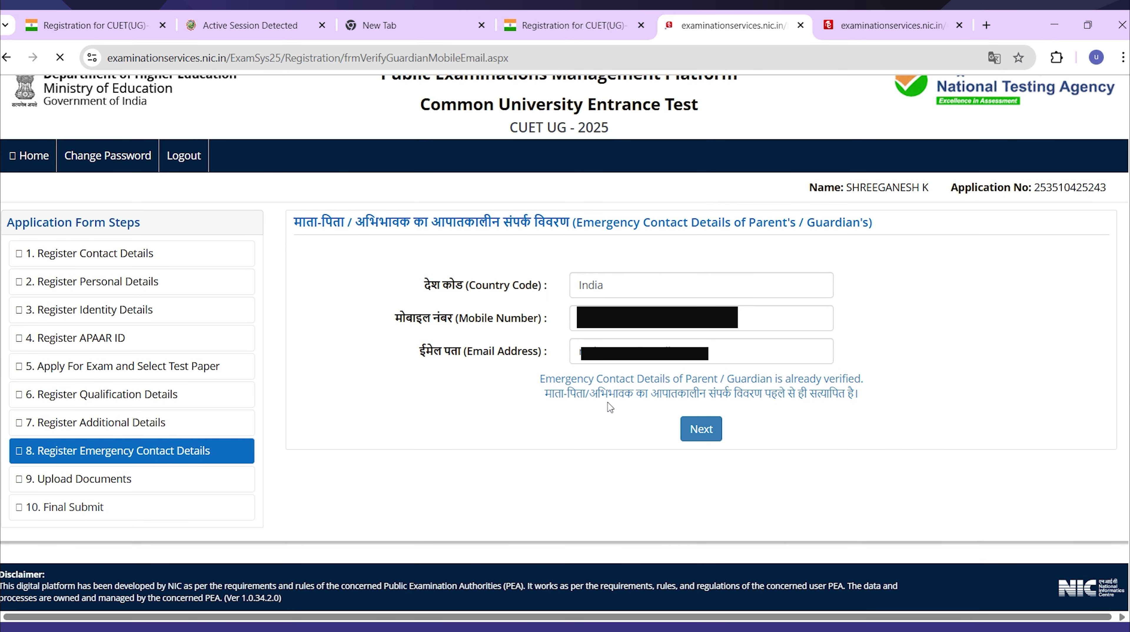
{"action": "left_click", "coordinate": [696, 436]}
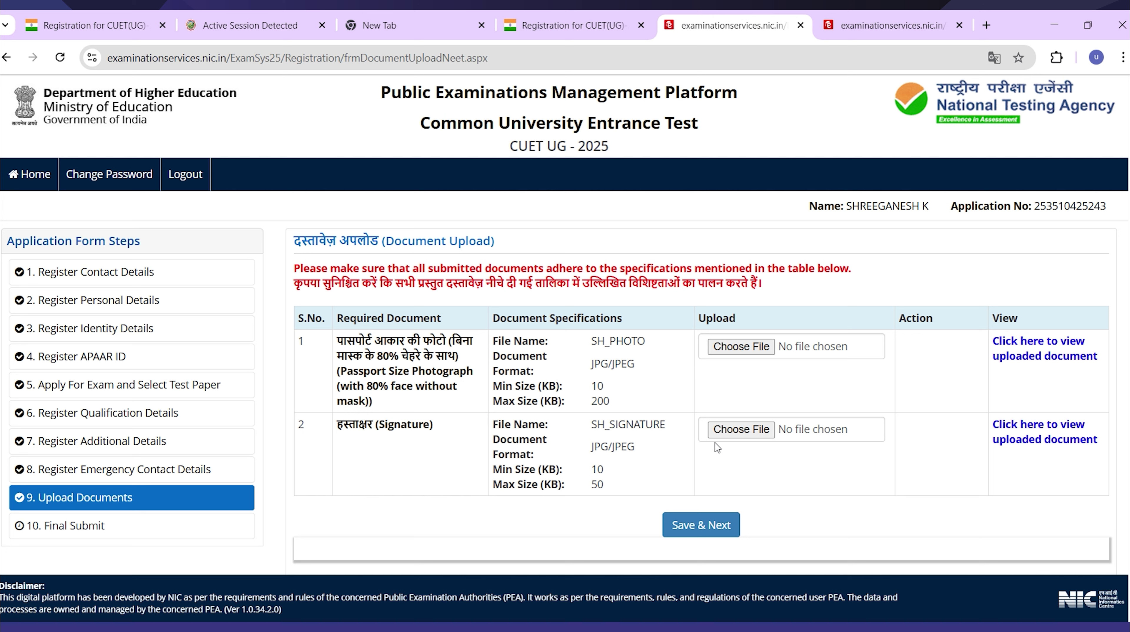
Upload SH_PHOTO.JPG as the photograph and select SH_SIGNATURE.JPG as the signature.
{"action": "left_click", "coordinate": [747, 350]}
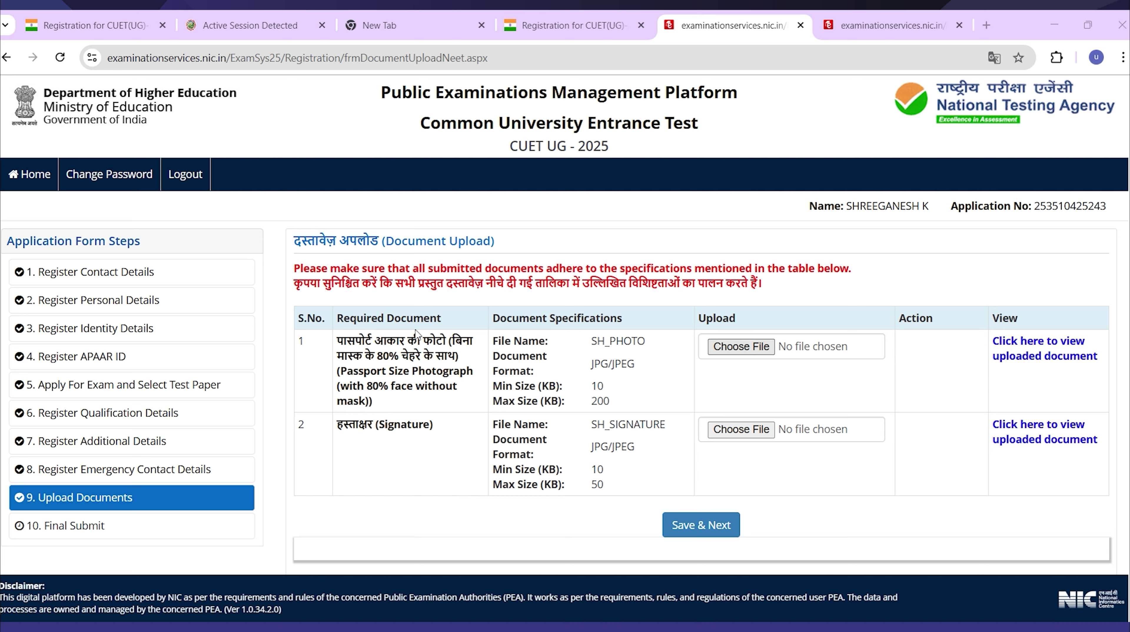
{"action": "double_click", "coordinate": [442, 346]}
{"action": "left_click", "coordinate": [747, 477]}
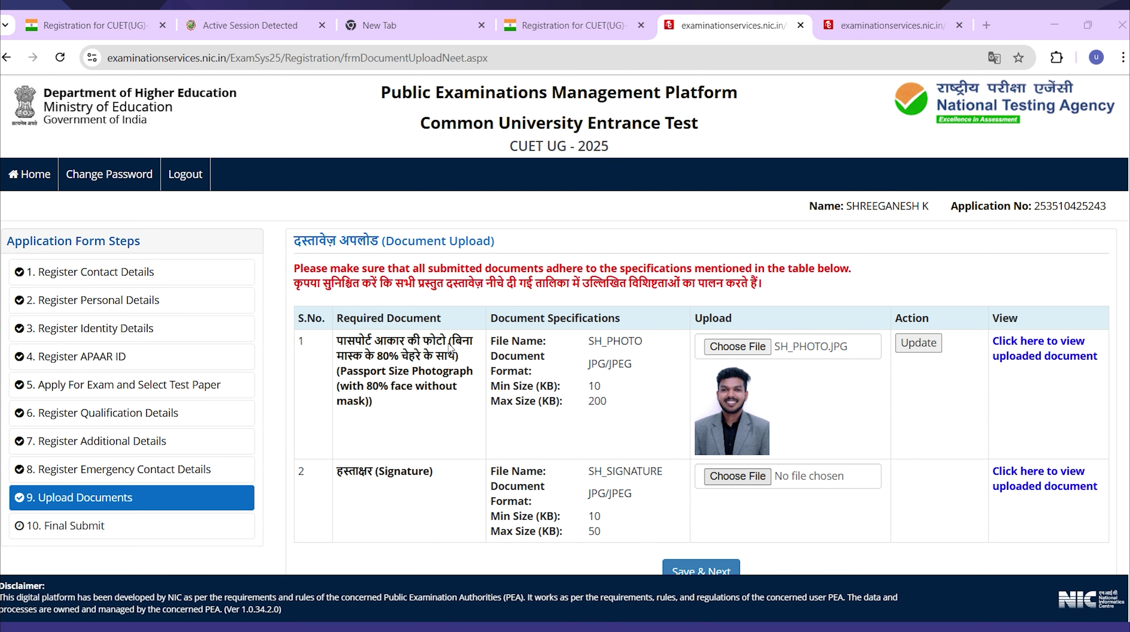
{"action": "key", "text": "Return"}
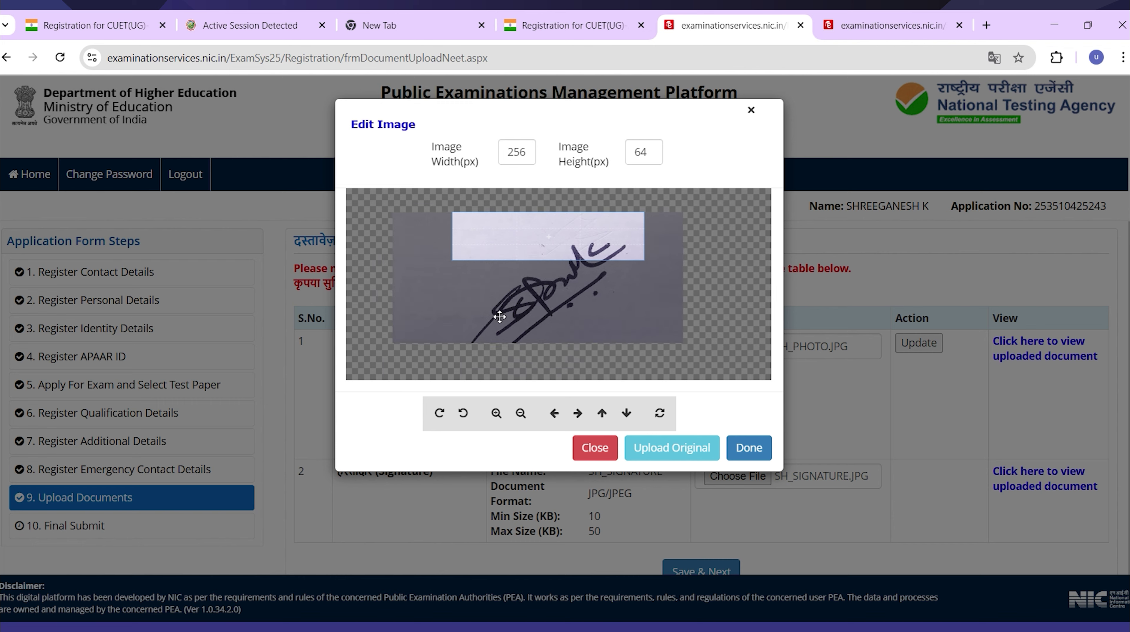
Crop the signature image to 256×64 and save the Document Upload step.
{"action": "scroll", "coordinate": [499, 317], "scroll_direction": "down", "scroll_amount": 4}
{"action": "left_click_drag", "start_coordinate": [546, 243], "coordinate": [547, 265]}
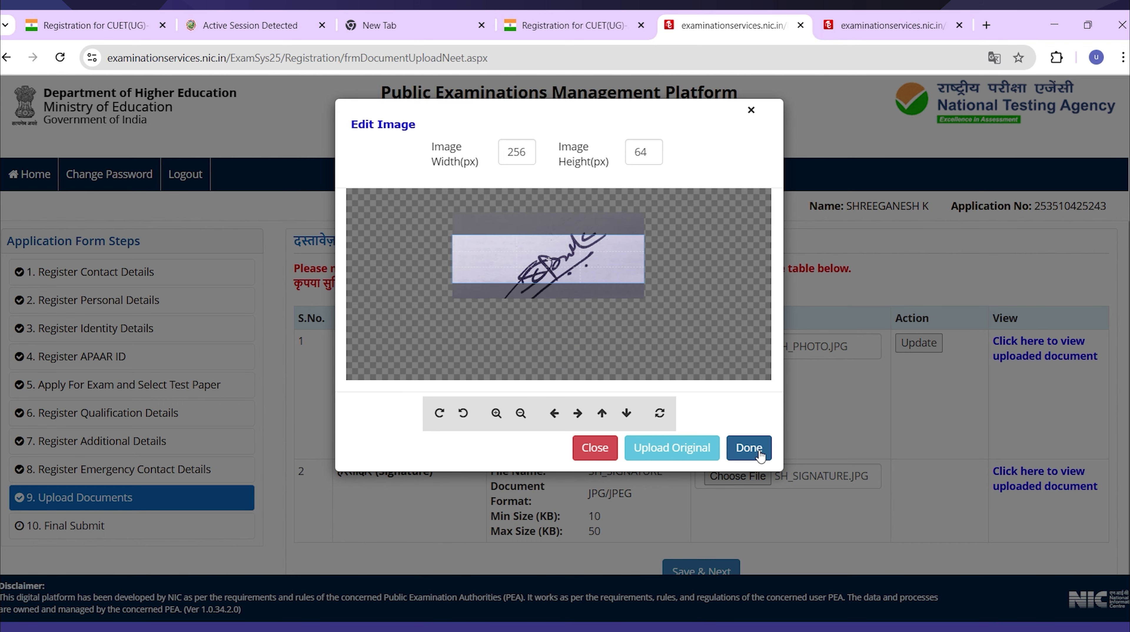
{"action": "left_click", "coordinate": [748, 448]}
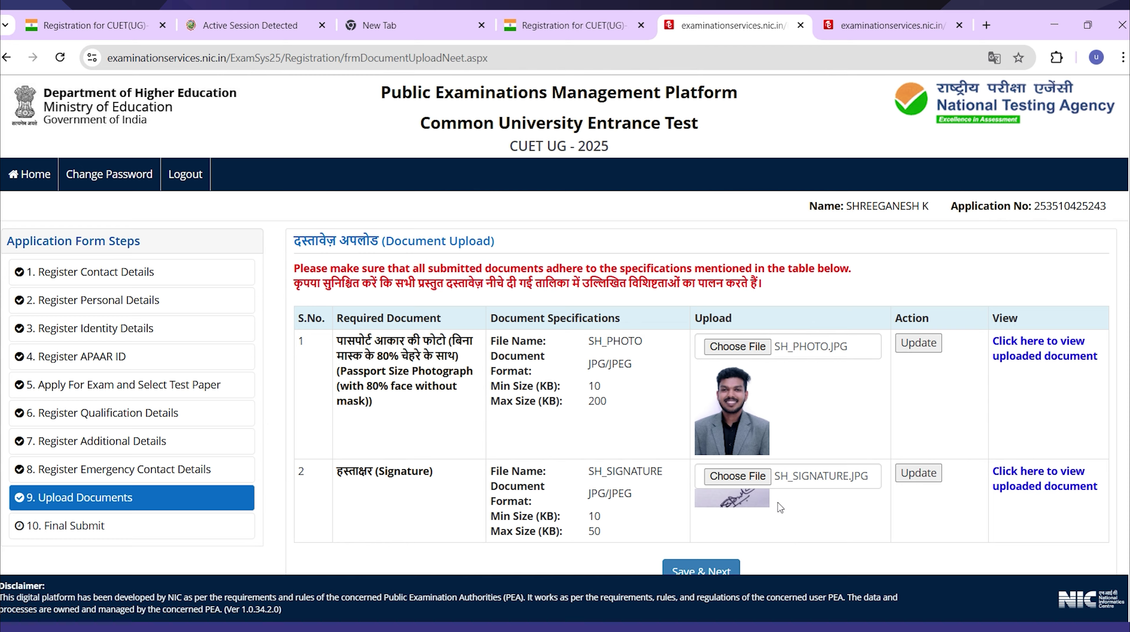
{"action": "scroll", "coordinate": [781, 508], "scroll_direction": "down", "scroll_amount": 2}
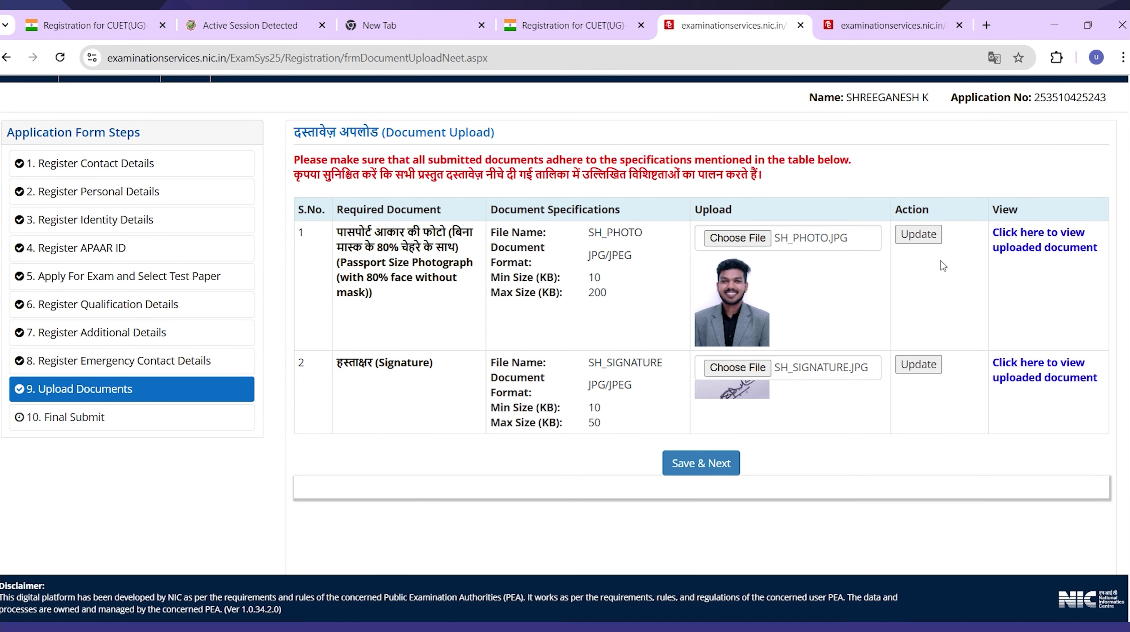
{"action": "left_click", "coordinate": [721, 465]}
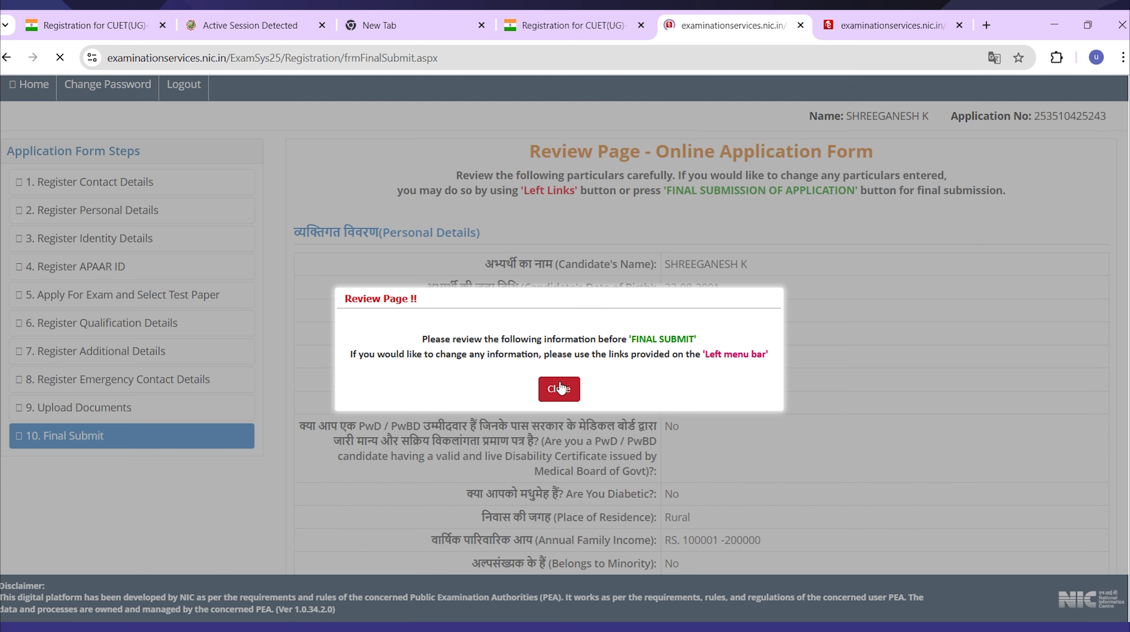
Dismiss the review notice and tick all eleven particulars on the verification checklist.
{"action": "left_click", "coordinate": [560, 388]}
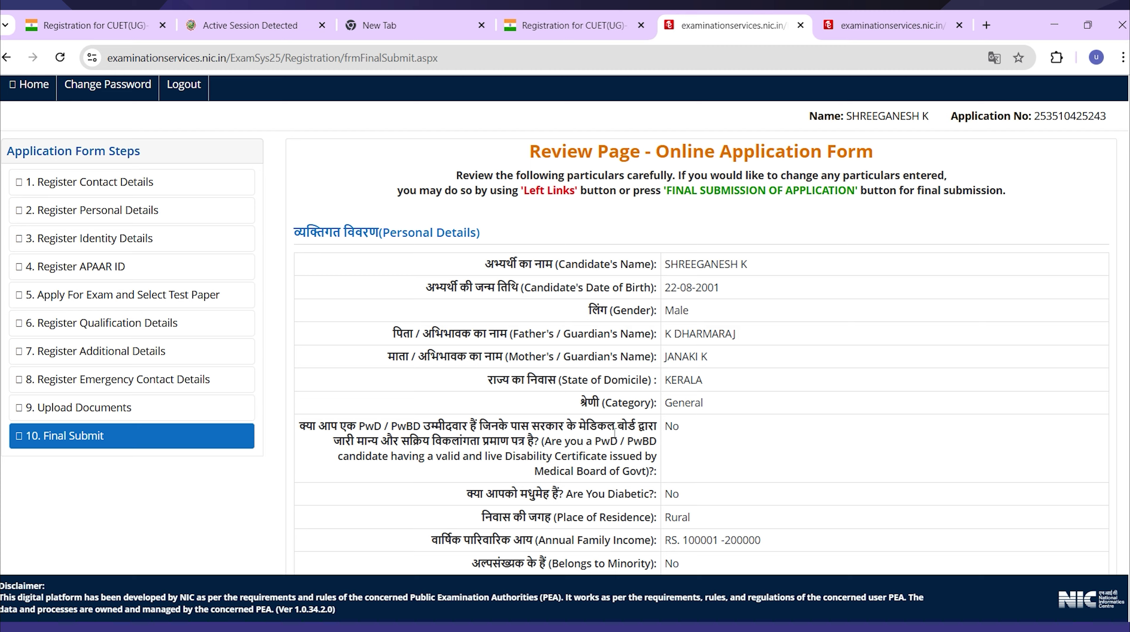
{"action": "scroll", "coordinate": [615, 431], "scroll_direction": "down", "scroll_amount": 6}
{"action": "scroll", "coordinate": [623, 436], "scroll_direction": "down", "scroll_amount": 6}
{"action": "scroll", "coordinate": [623, 435], "scroll_direction": "down", "scroll_amount": 6}
{"action": "scroll", "coordinate": [624, 436], "scroll_direction": "down", "scroll_amount": 11}
{"action": "scroll", "coordinate": [619, 436], "scroll_direction": "down", "scroll_amount": 13}
{"action": "scroll", "coordinate": [620, 435], "scroll_direction": "down", "scroll_amount": 13}
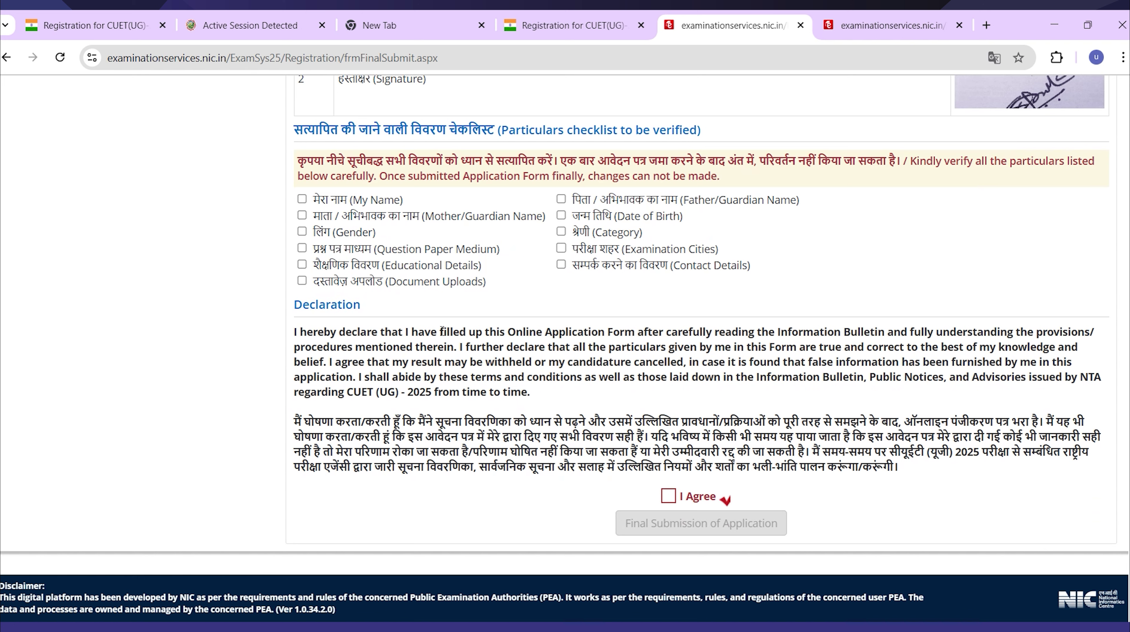
{"action": "left_click", "coordinate": [302, 199]}
{"action": "left_click", "coordinate": [302, 216]}
{"action": "left_click", "coordinate": [302, 231]}
{"action": "left_click", "coordinate": [302, 248]}
{"action": "left_click", "coordinate": [302, 264]}
{"action": "left_click", "coordinate": [302, 280]}
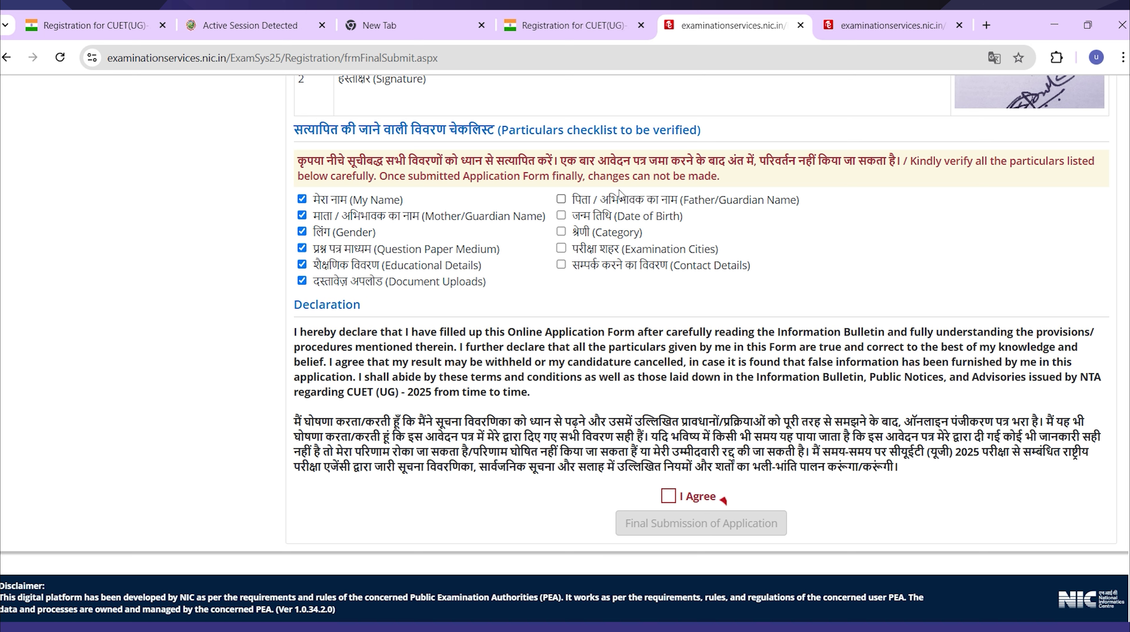
{"action": "left_click", "coordinate": [561, 199]}
{"action": "left_click", "coordinate": [561, 215]}
{"action": "left_click", "coordinate": [560, 231]}
{"action": "left_click", "coordinate": [560, 248]}
{"action": "left_click", "coordinate": [561, 264]}
Agree to the declaration and confirm the Final Submission of Application.
{"action": "left_click", "coordinate": [668, 495]}
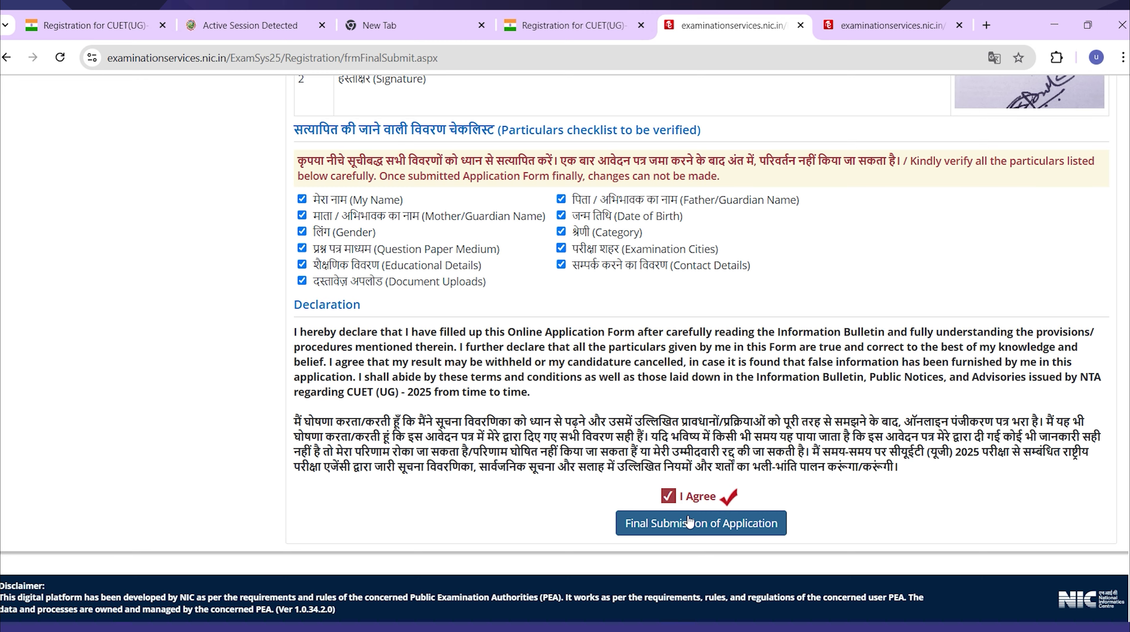
{"action": "left_click", "coordinate": [688, 522]}
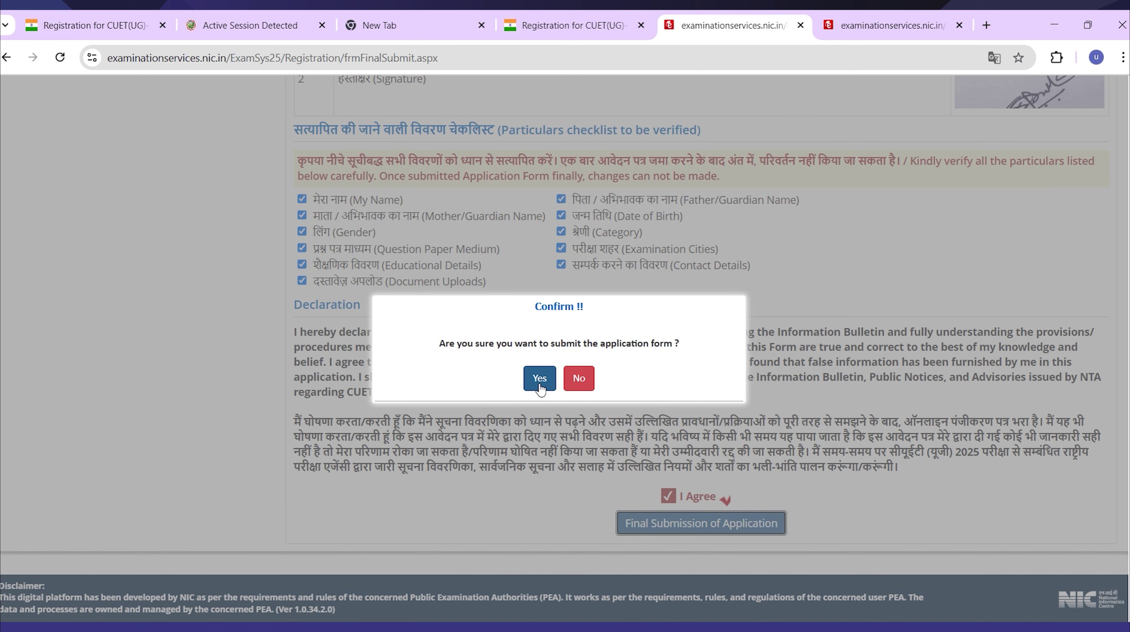
{"action": "left_click", "coordinate": [538, 378]}
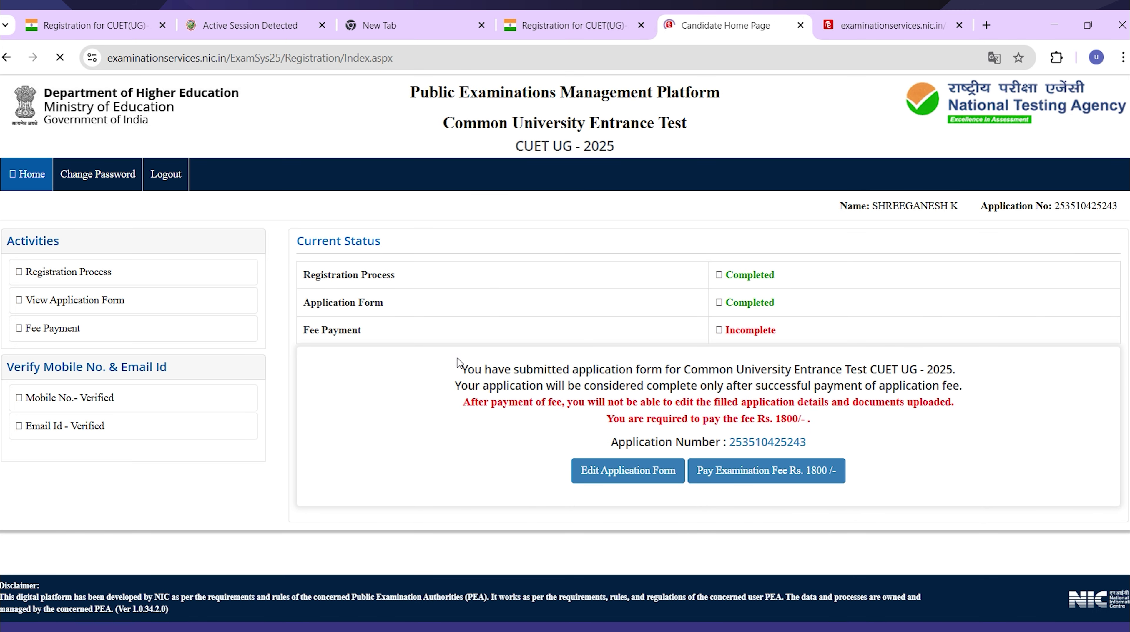
Open the Rs. 1800 examination fee payment options, then return to the CUET(UG) registration tab.
{"action": "left_click", "coordinate": [814, 482]}
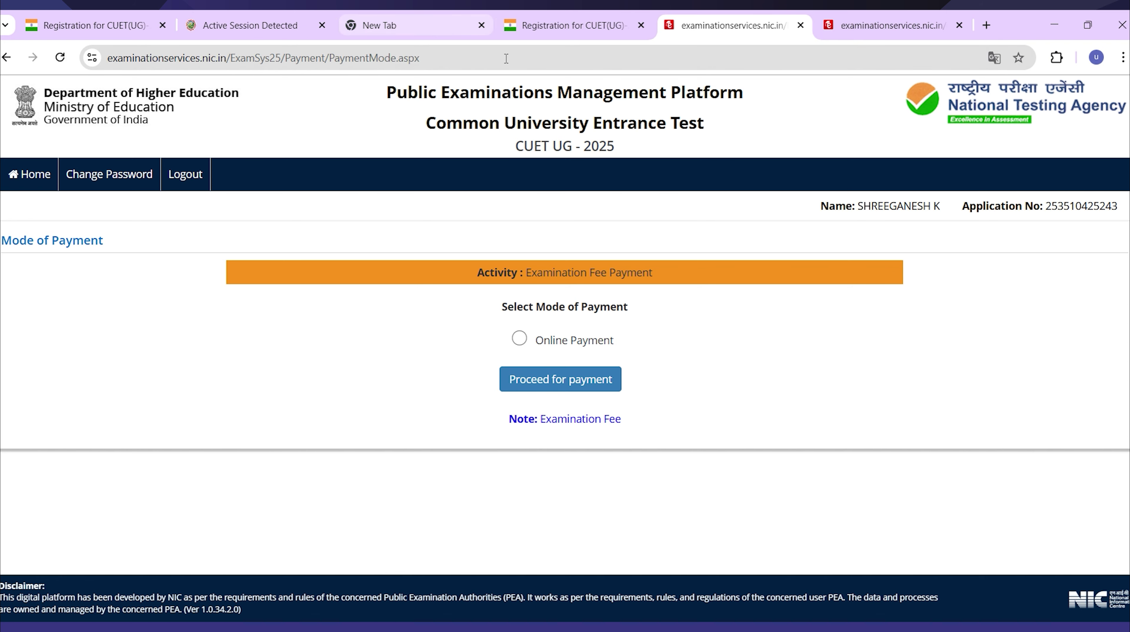
{"action": "left_click", "coordinate": [559, 31]}
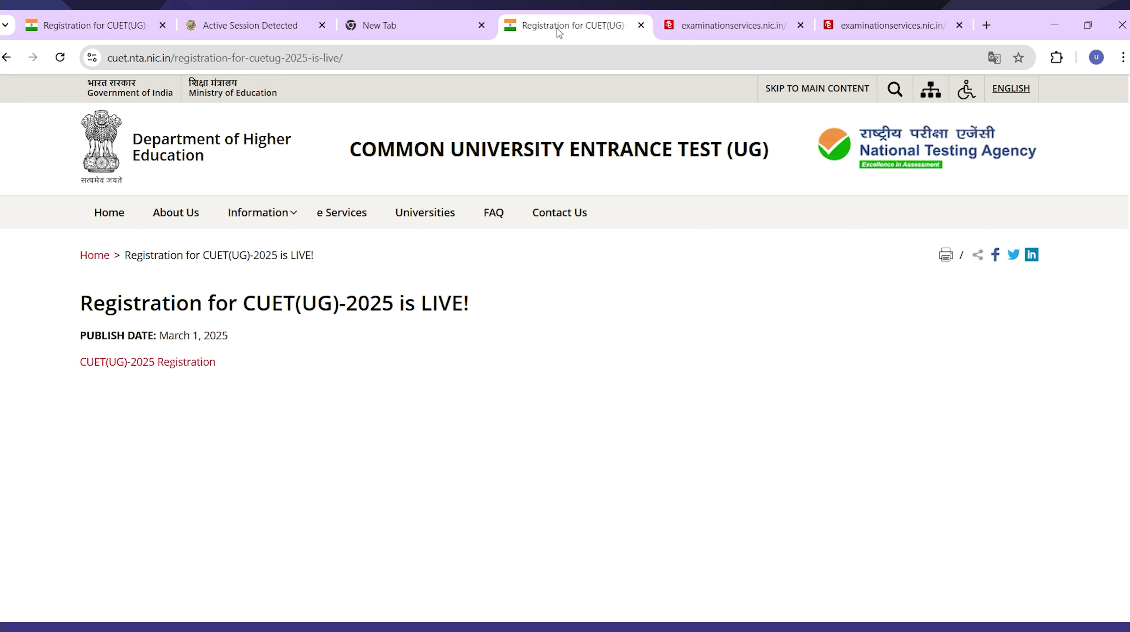